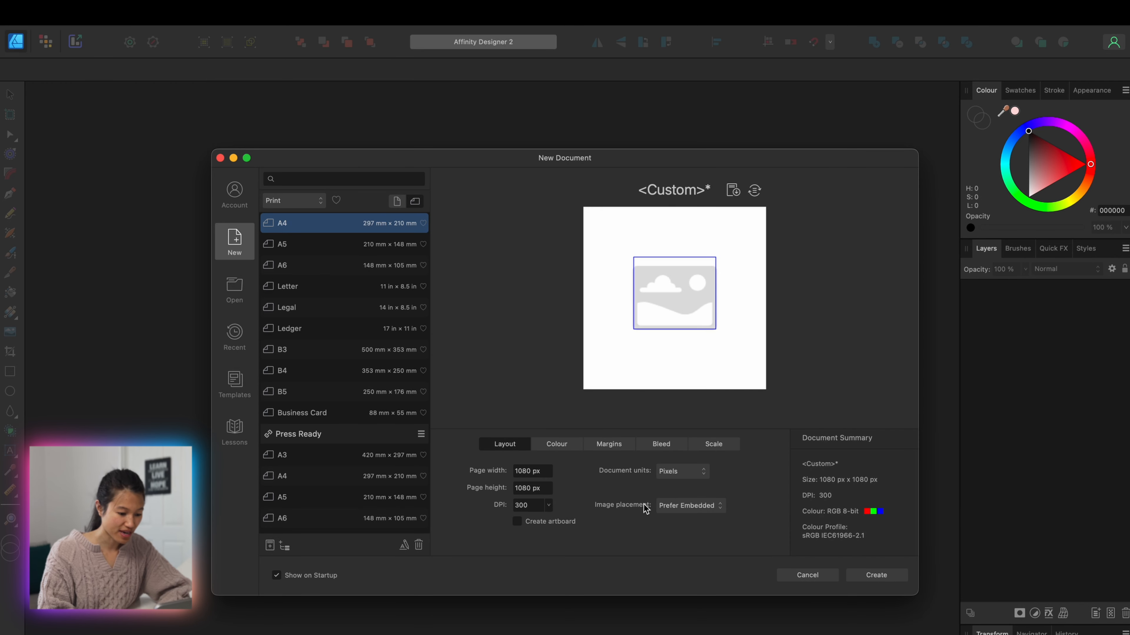
Create a new document with a page width and height of 1080 px at 300 DPI.
left_click(538, 474)
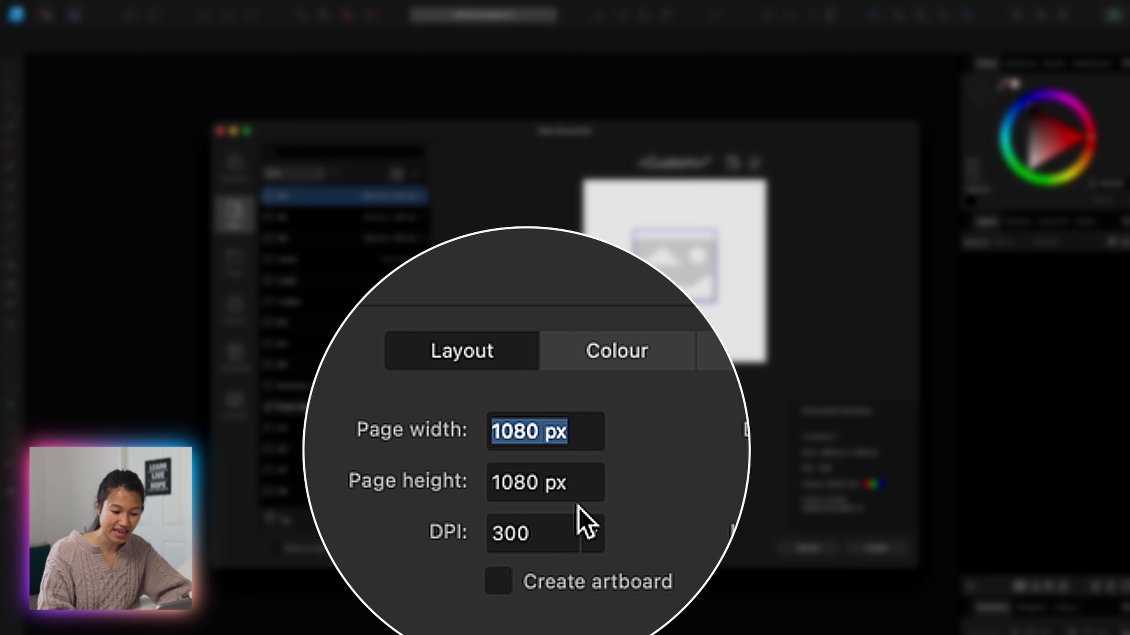
left_click(544, 489)
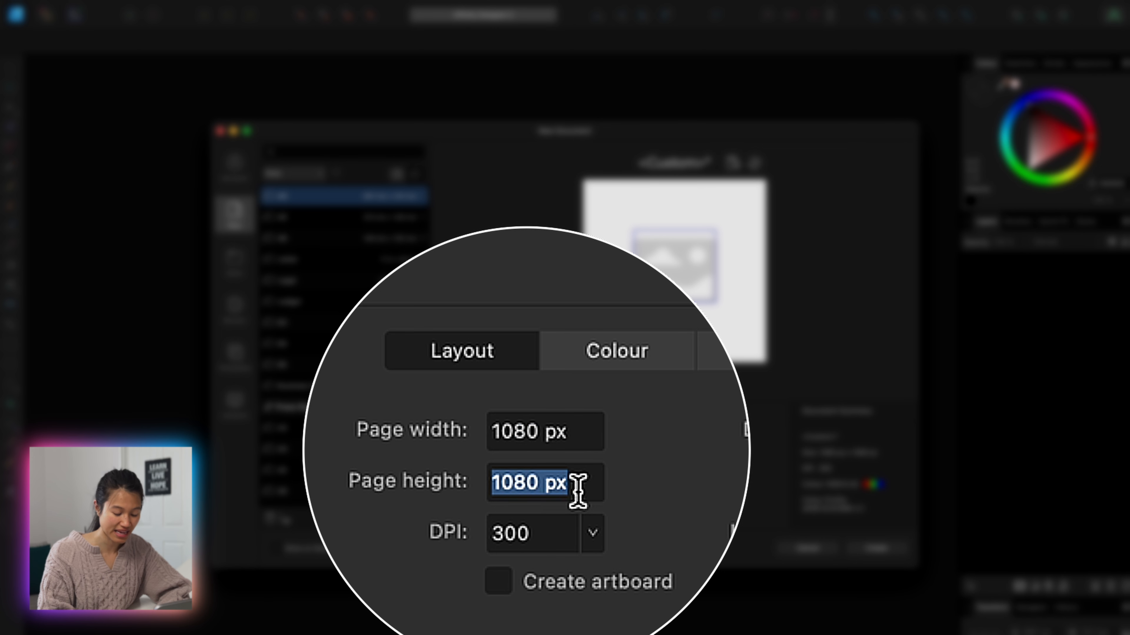
left_click(572, 539)
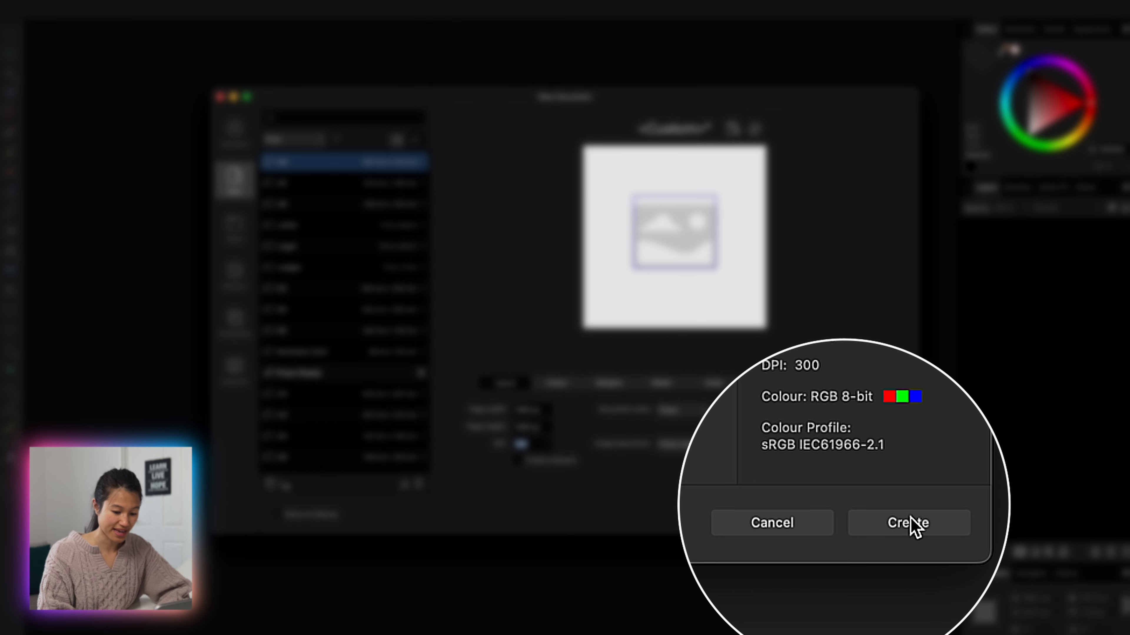
left_click(916, 527)
Add artistic text reading "Advanced" near the upper-left corner of the page, at about 17.9 pt.
left_click(55, 452)
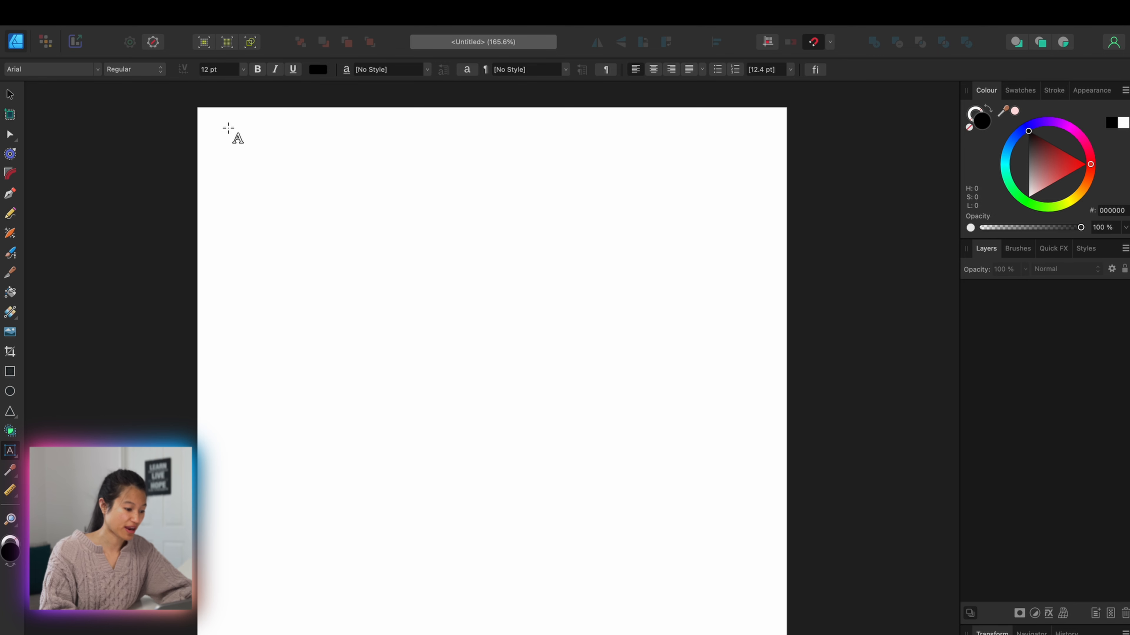
left_click_drag(228, 129, 230, 165)
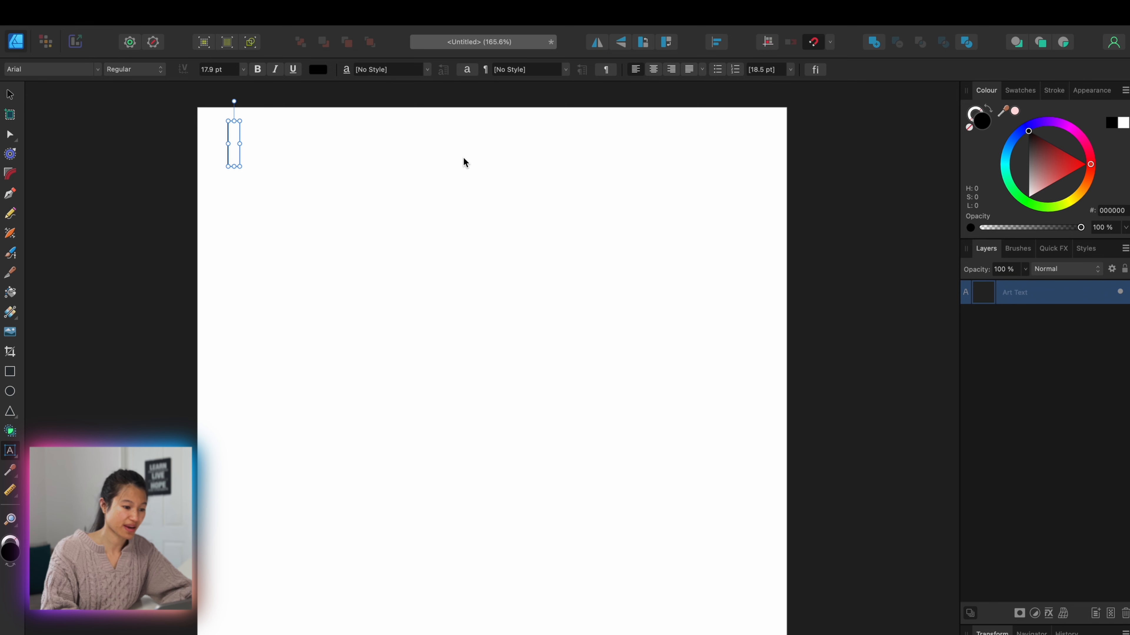
key("Caps_Lock")
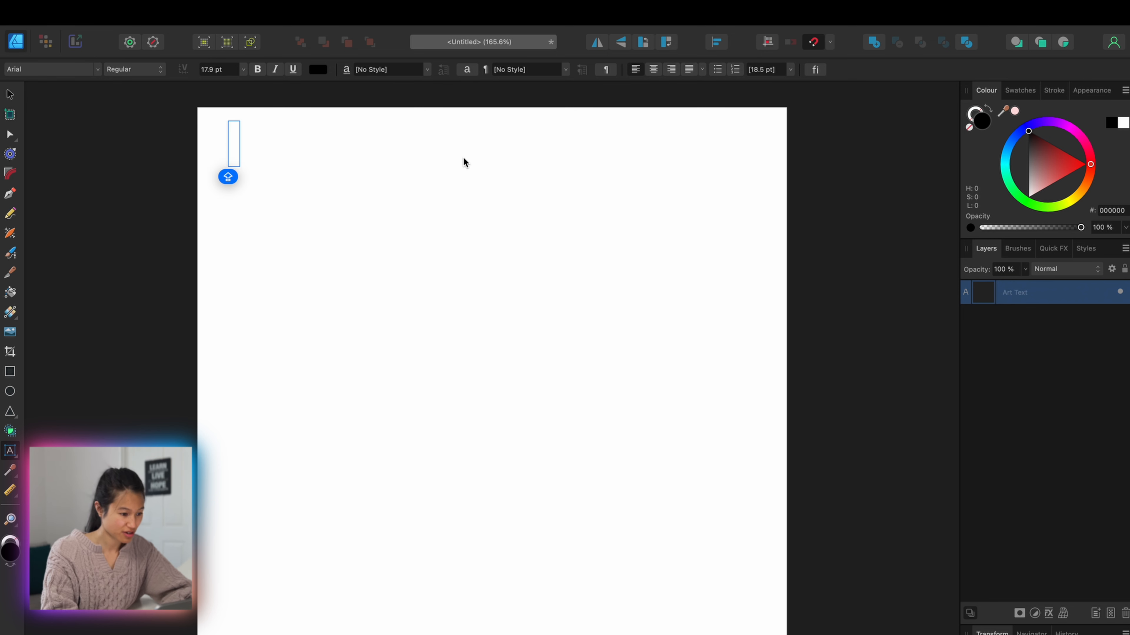
key("Caps_Lock")
type("Advanced")
key("Escape")
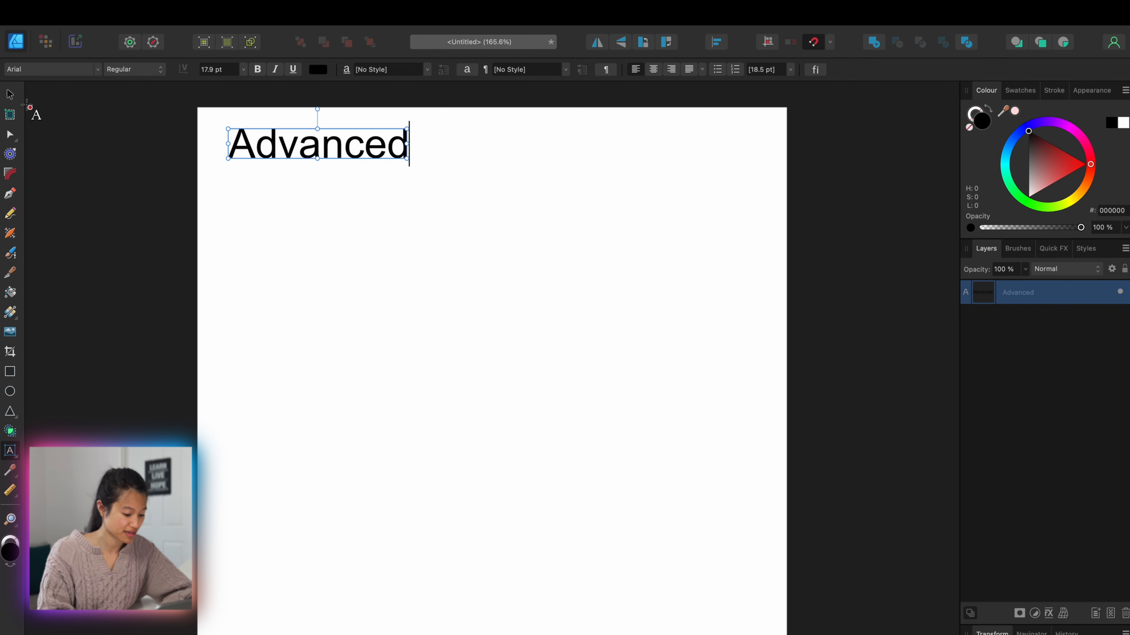
Duplicate the "Advanced" text beside the original and change the copy to read "Visions".
left_click(348, 150)
left_click_drag(348, 149, 572, 147)
double_click(572, 147)
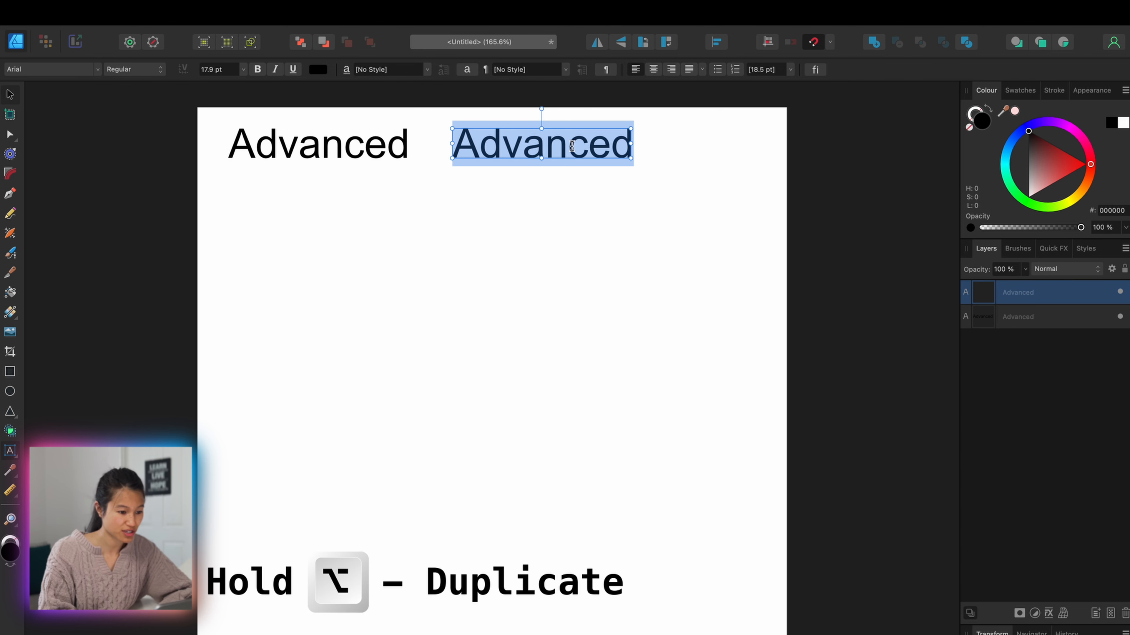
type("Visions")
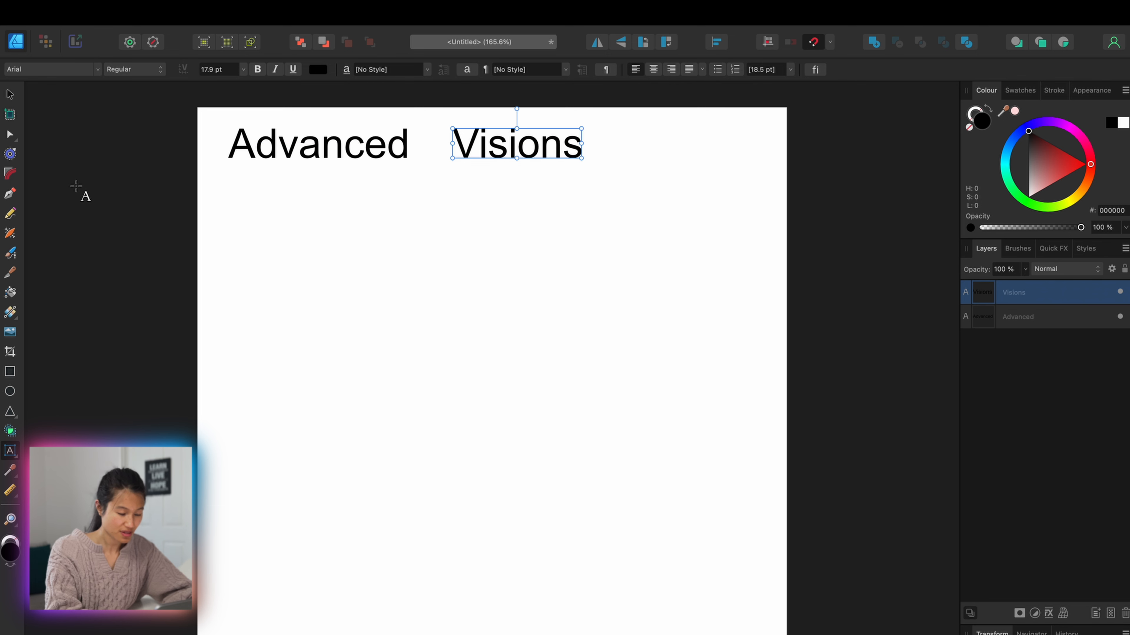
key("Escape")
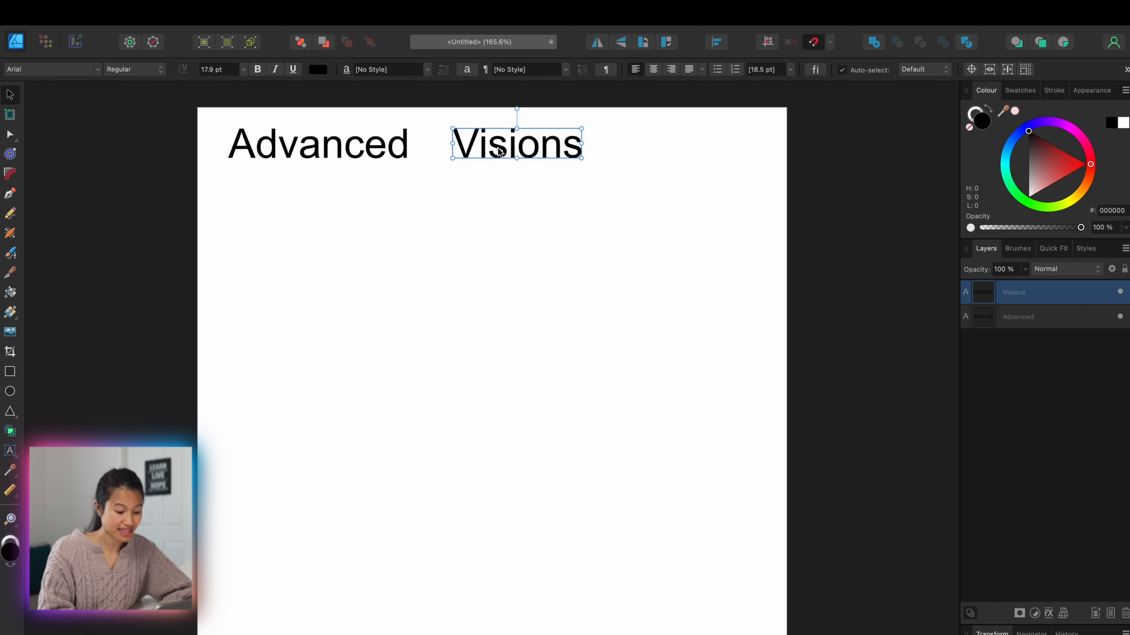
Duplicate the "Visions" text below the original and replace the copy's wording with a single "A".
left_click_drag(498, 151, 478, 220)
double_click(477, 218)
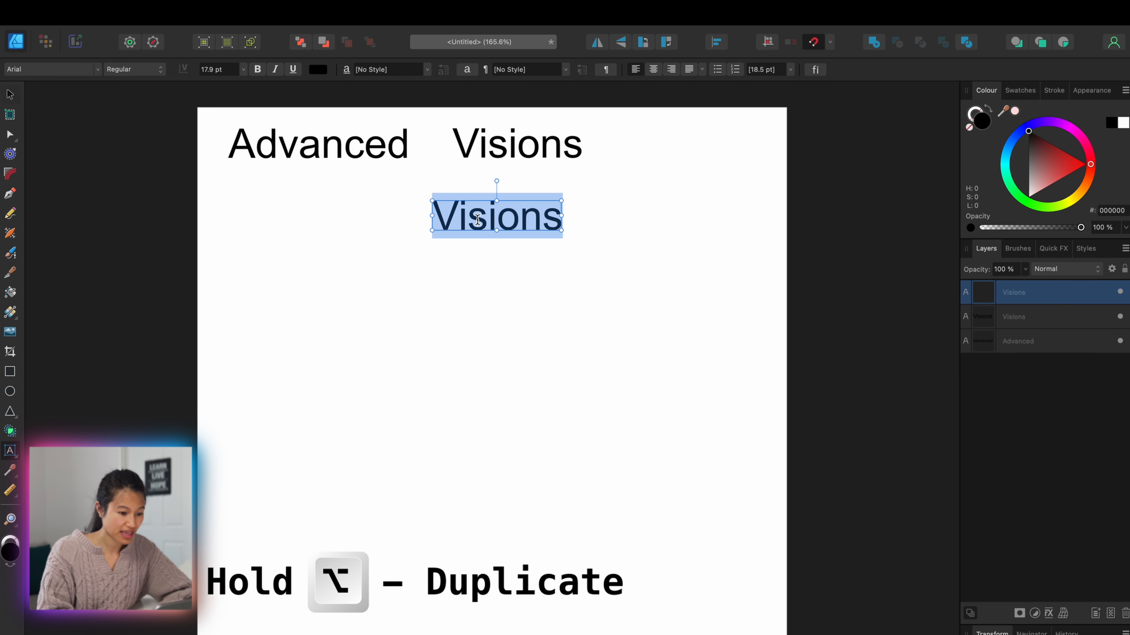
type("A")
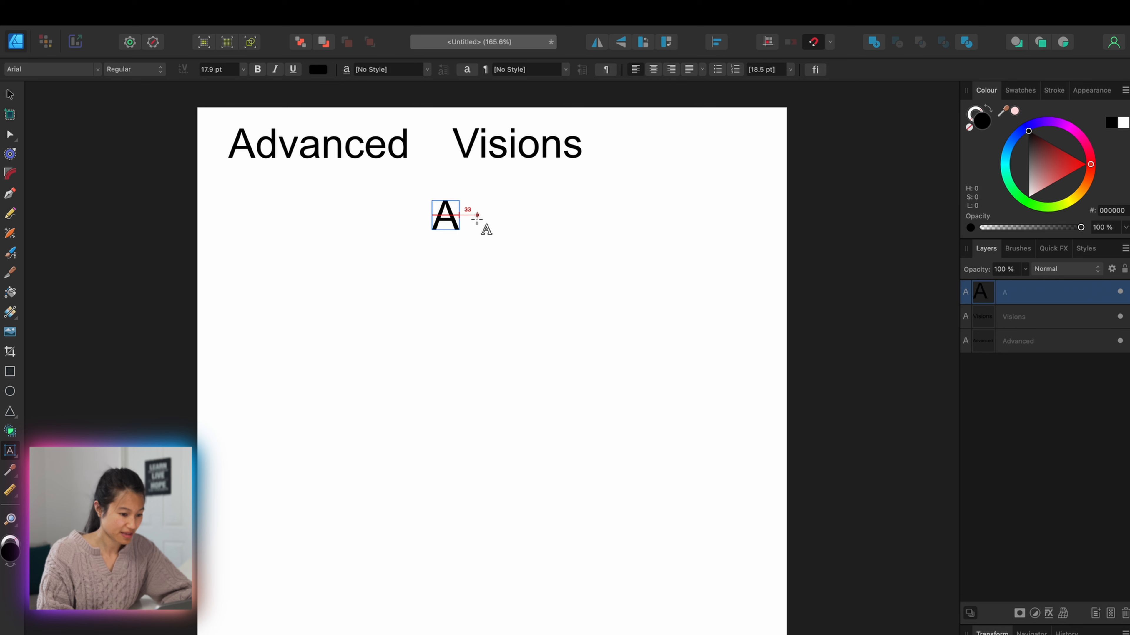
key("Escape")
Duplicate the letter A, change the copy to "V", and place the A directly to its left on the same baseline.
left_click_drag(449, 219, 471, 262)
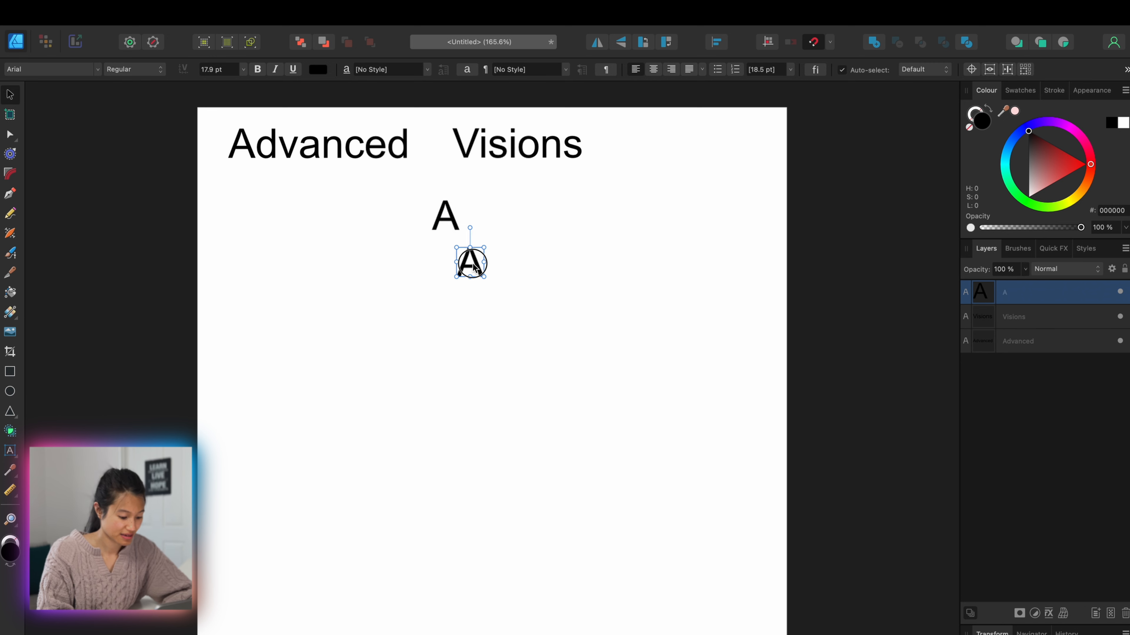
double_click(473, 263)
type("V")
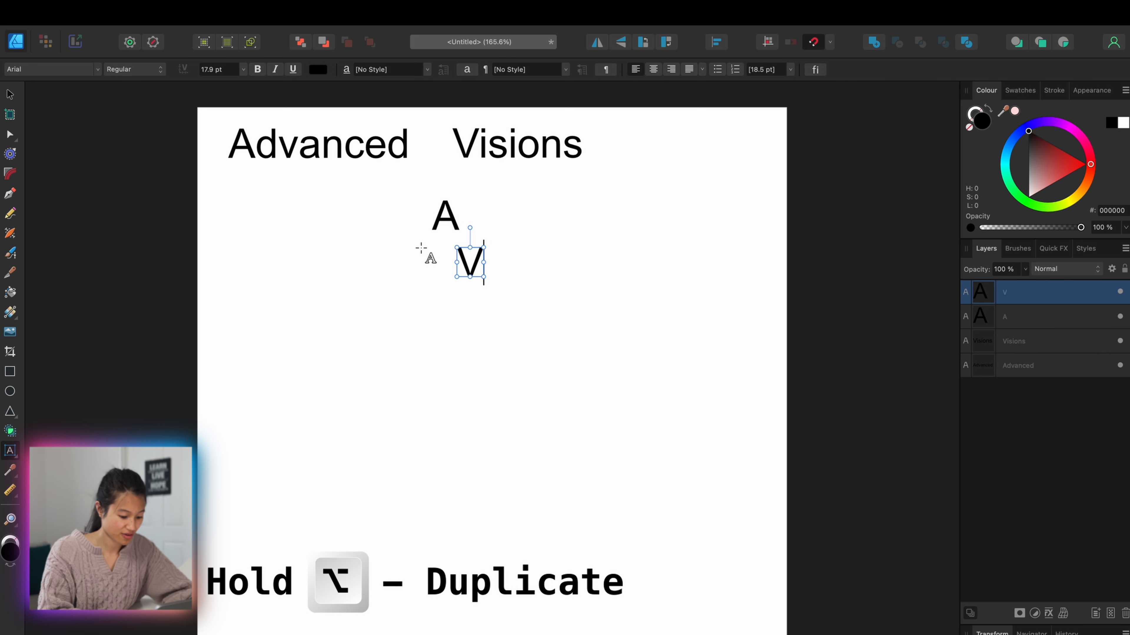
key("Escape")
left_click_drag(445, 221, 436, 271)
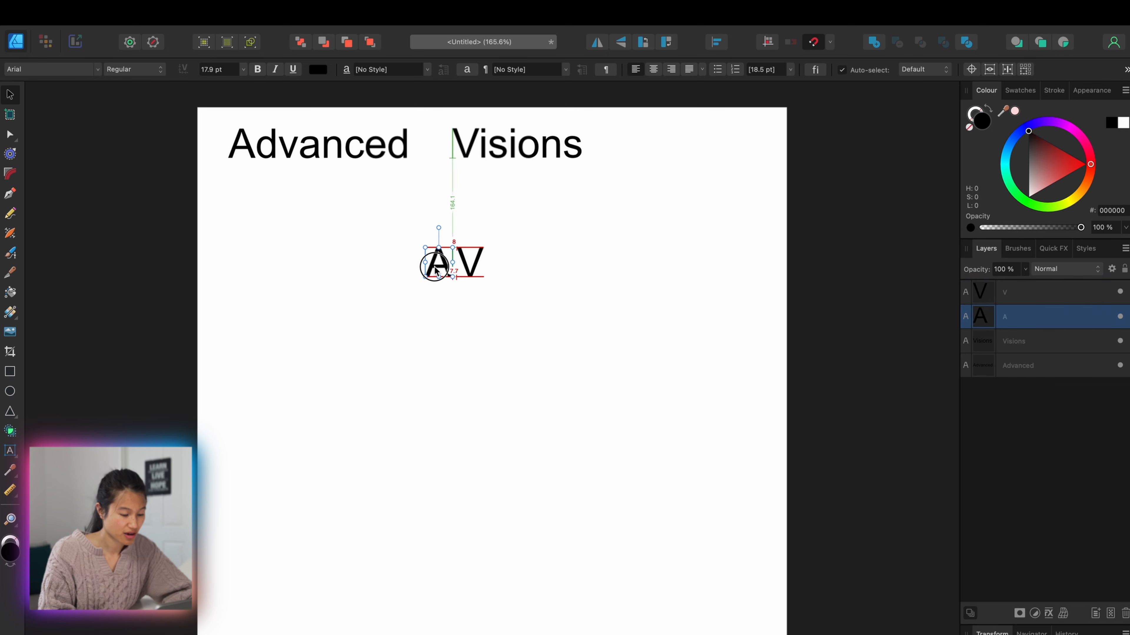
Set the A and V in Big Caslon, then enlarge them together to about 142 pt and centre them on the page.
left_click(99, 70)
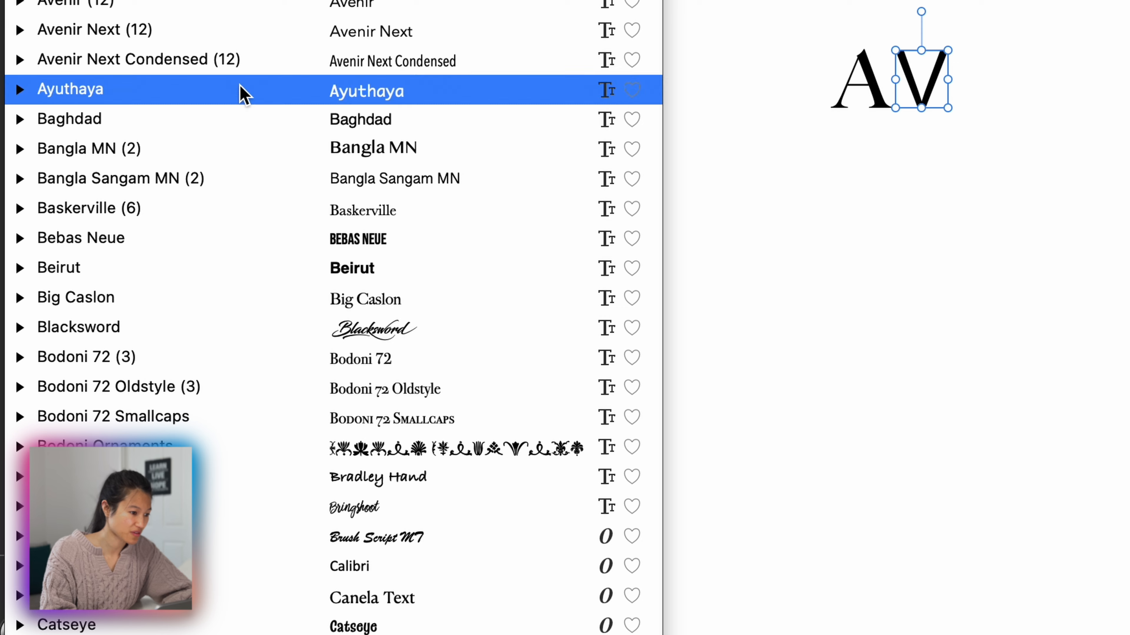
left_click(287, 299)
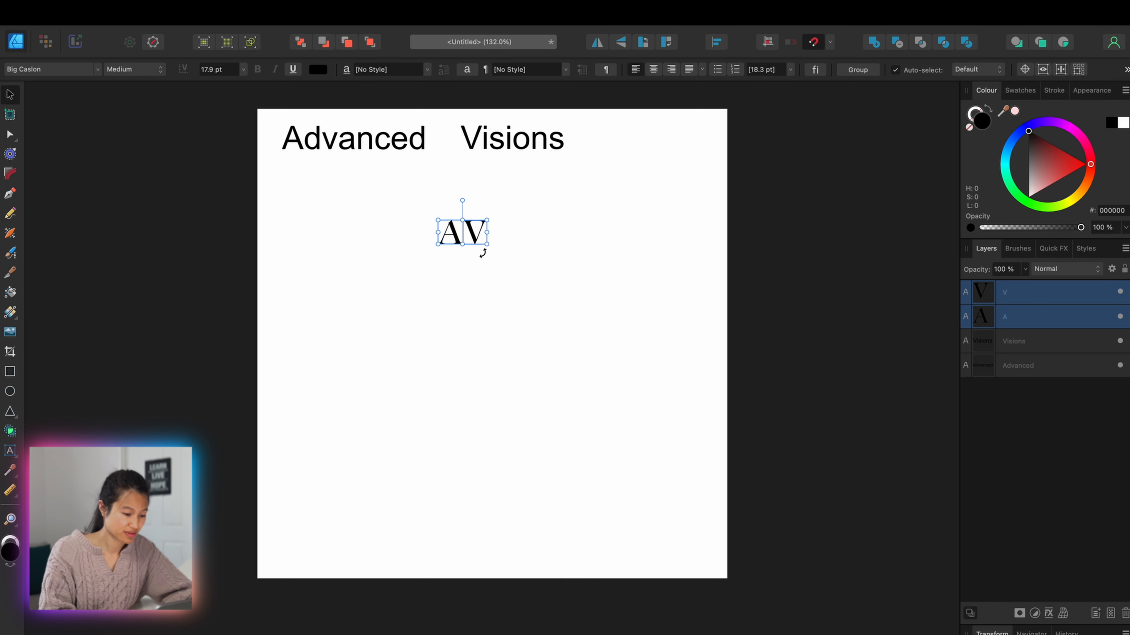
left_click_drag(488, 245, 739, 592)
left_click_drag(703, 269, 530, 330)
left_click(715, 268)
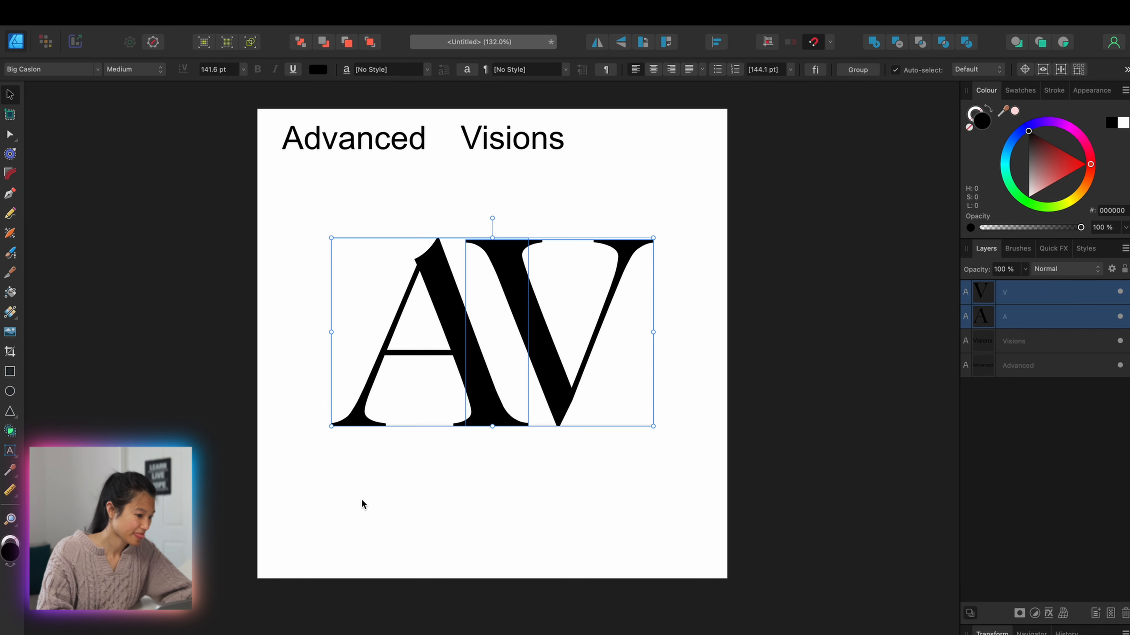
left_click(362, 502)
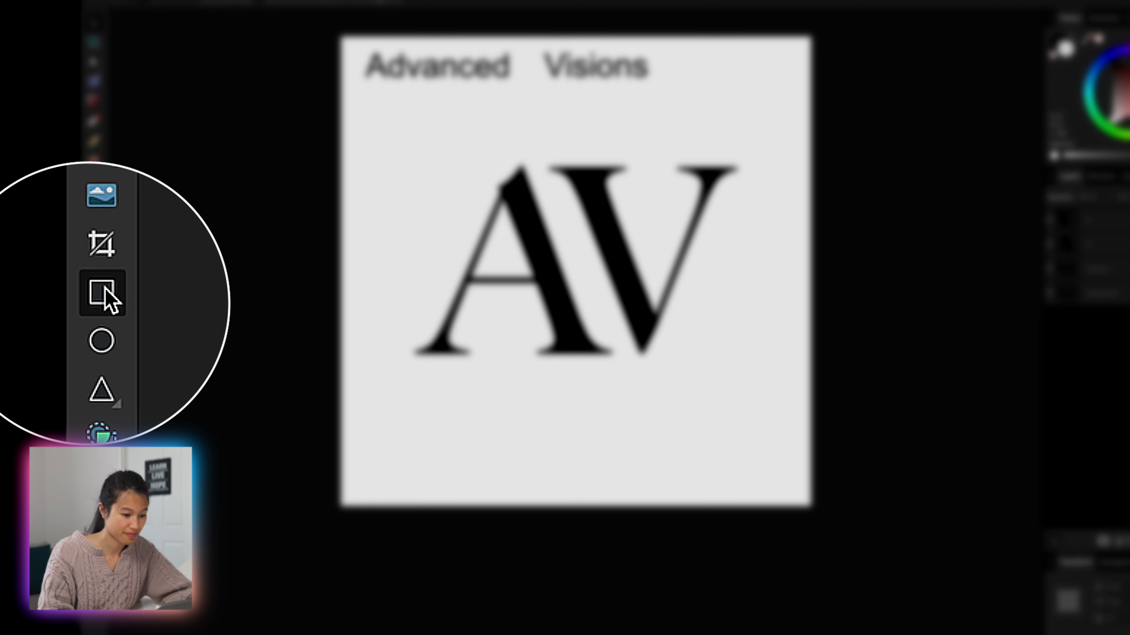
Draw a rectangle over the lower right part of the A and subtract it from the letter.
left_click(9, 372)
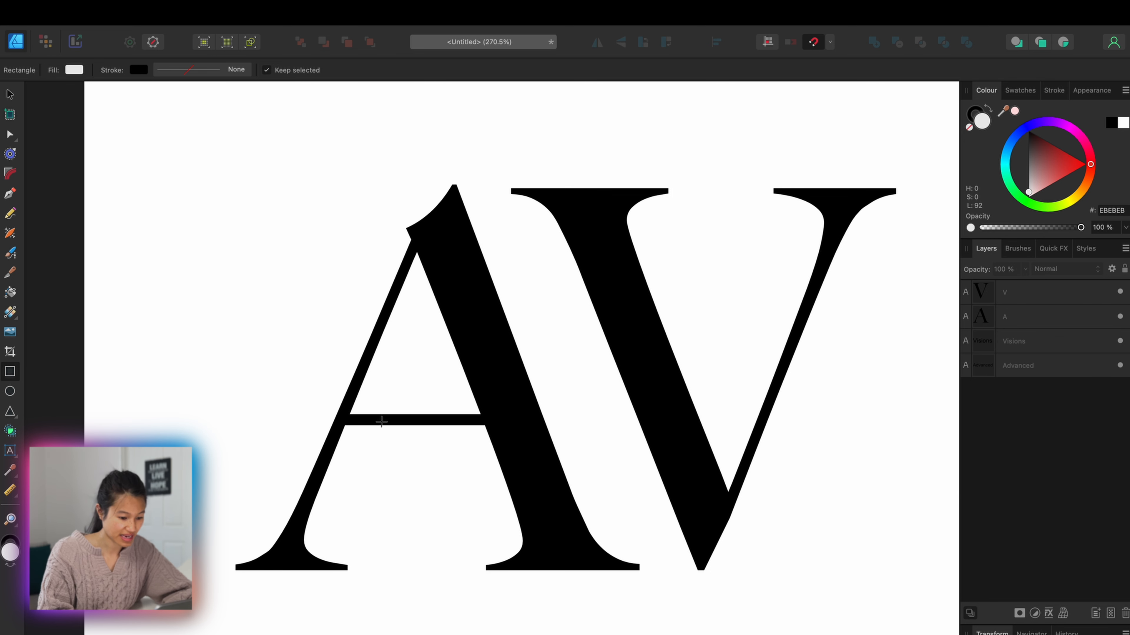
left_click_drag(412, 289, 688, 631)
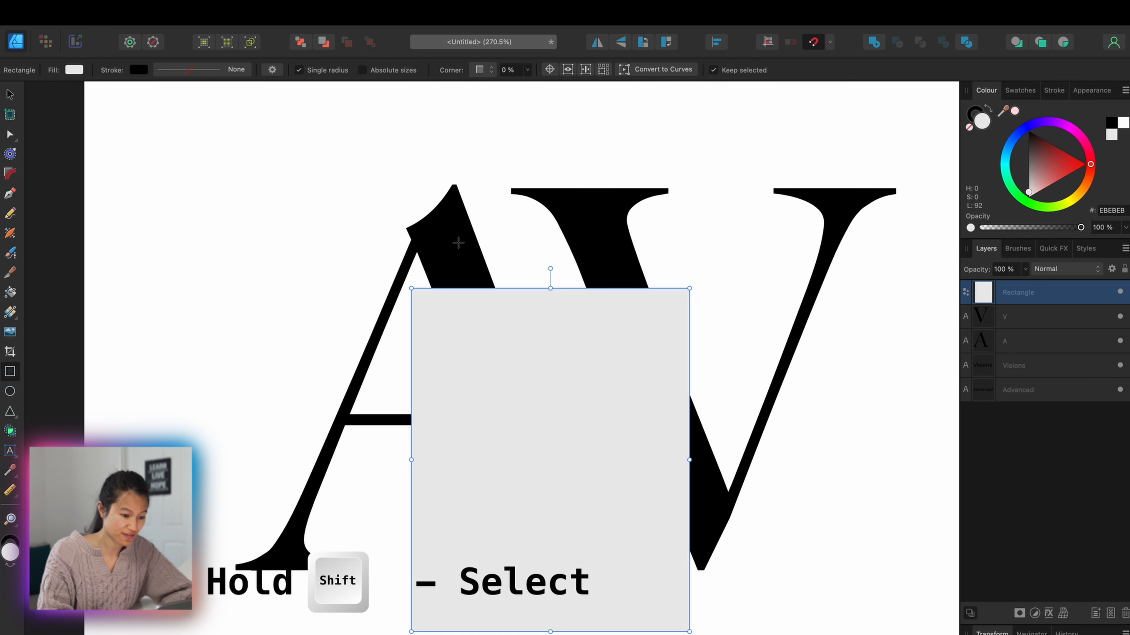
left_click(458, 242, "shift")
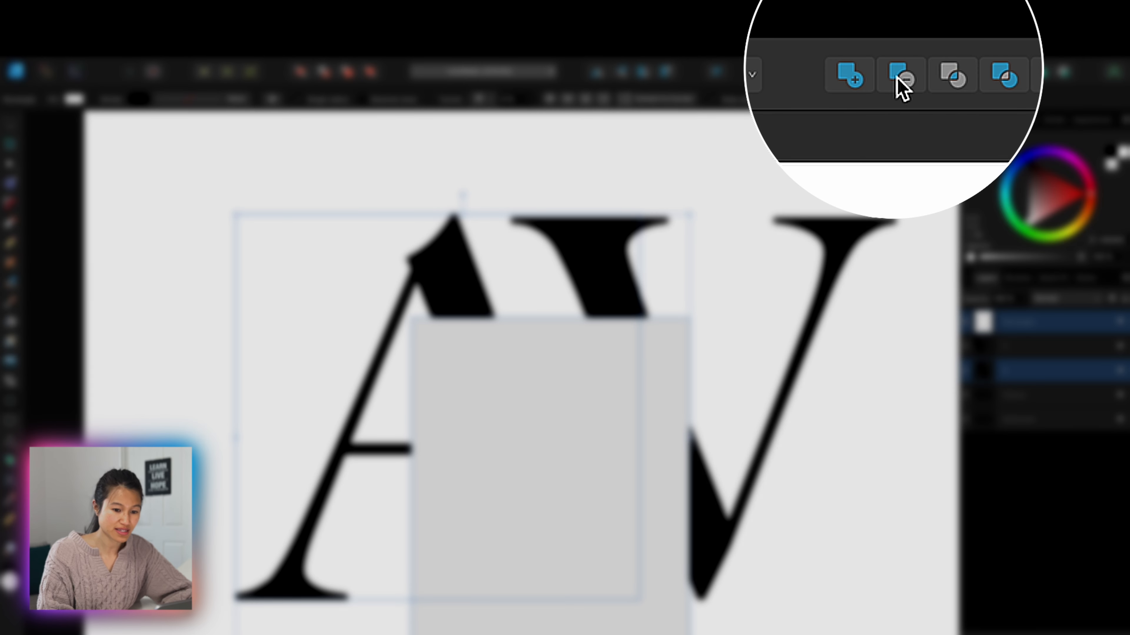
left_click(898, 73)
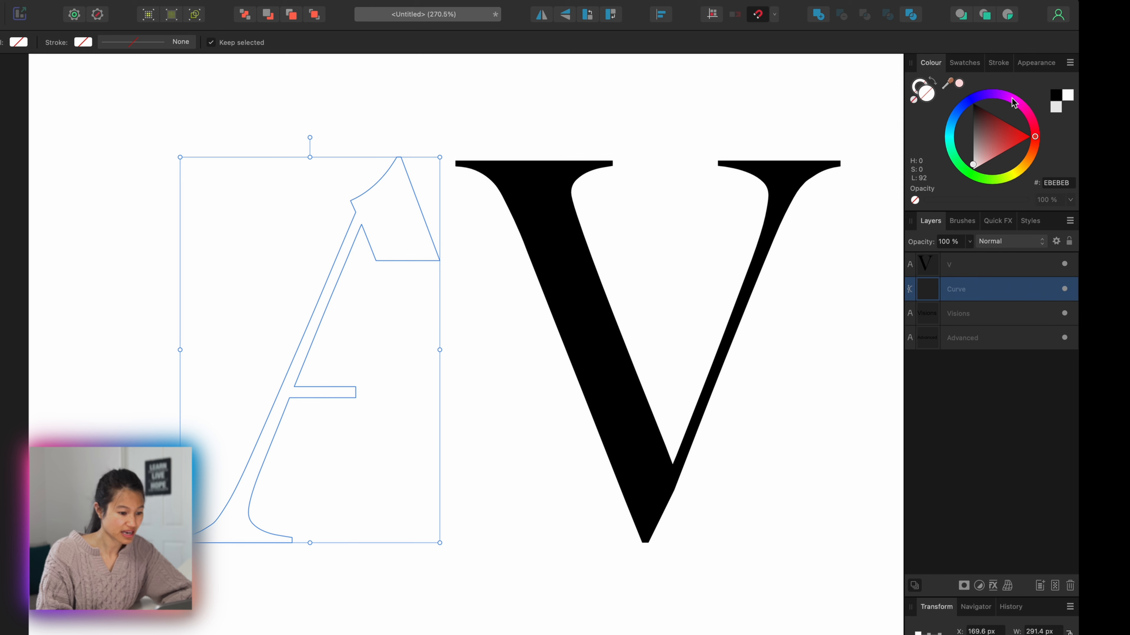
Set the fill of the cut A curve to black, leaving its stroke empty.
left_click(1057, 96)
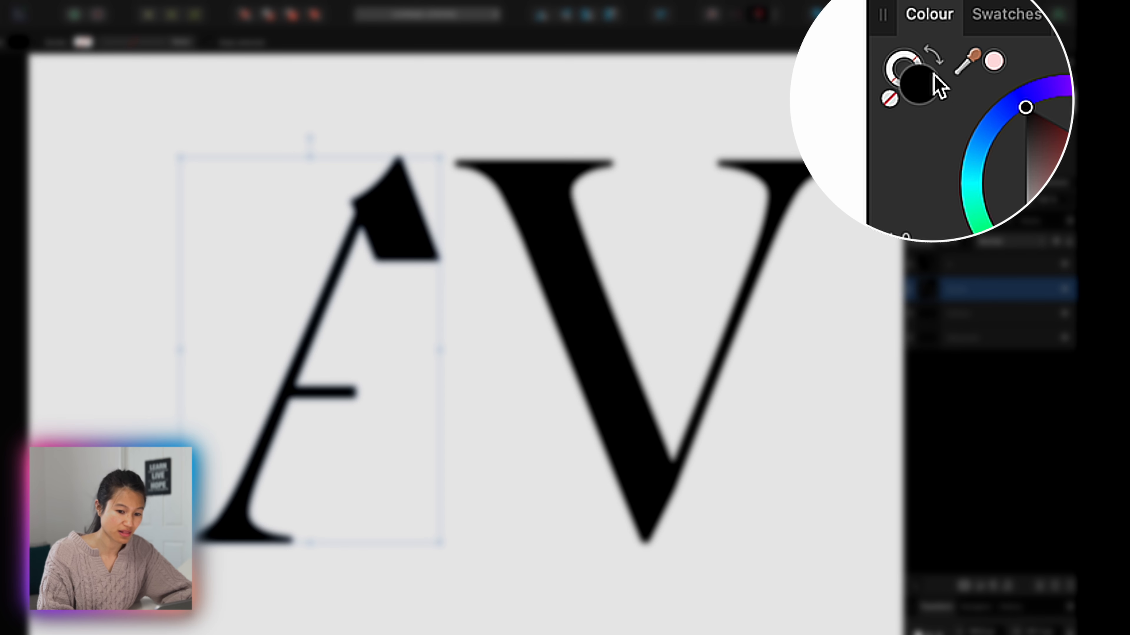
left_click(923, 89)
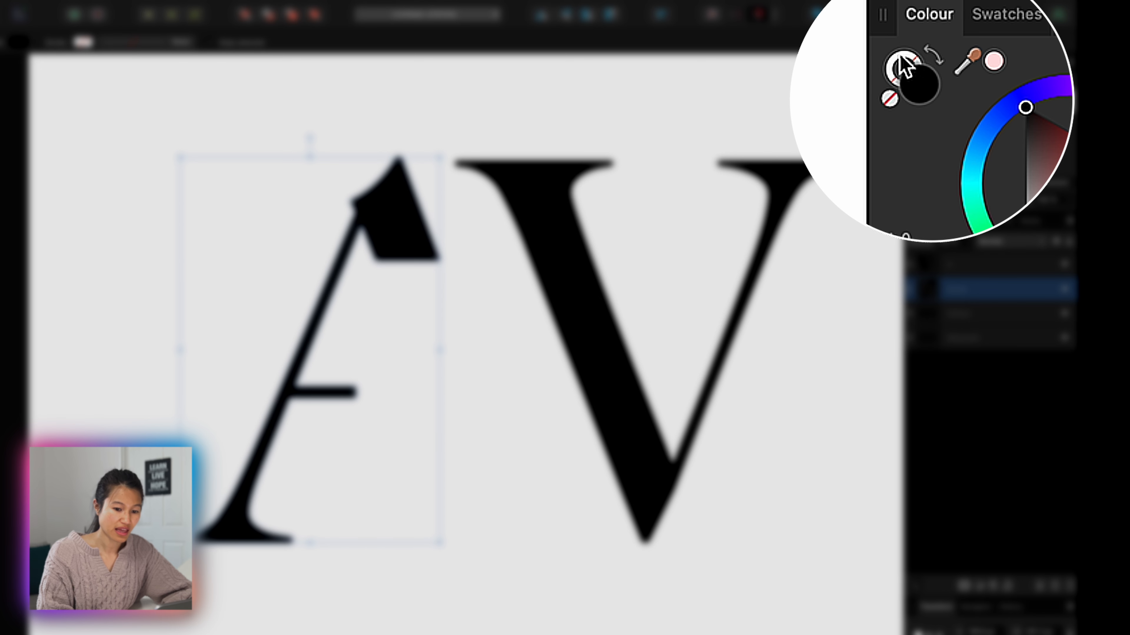
left_click(927, 93)
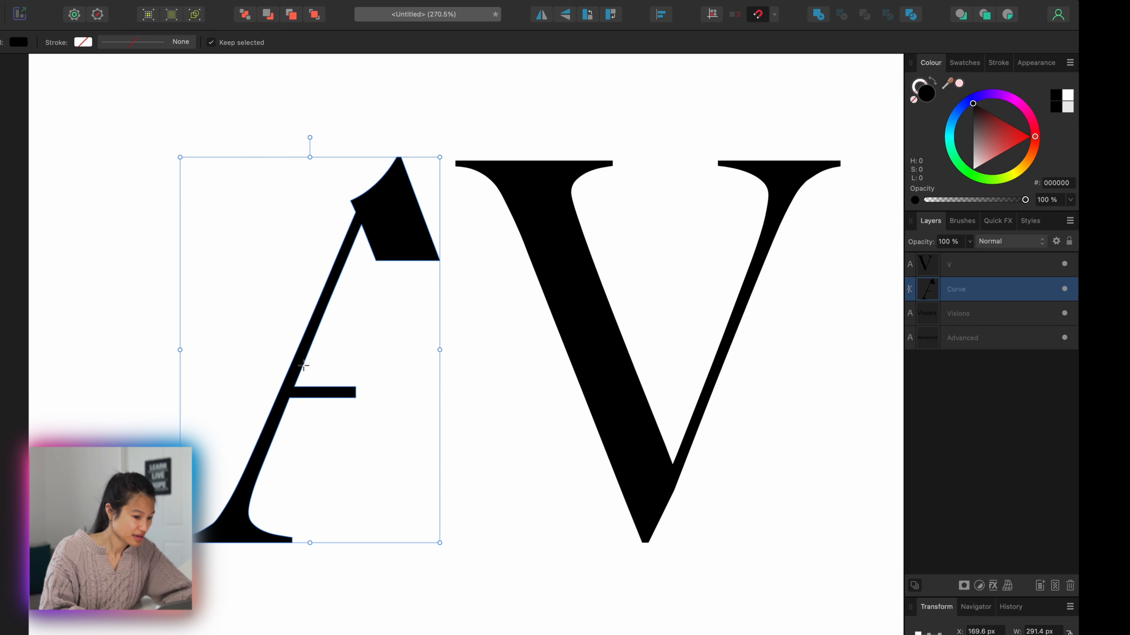
Draw a rectangle over the A's remaining crossbar, fill it with red E51B1B, and rotate it to 67.5°.
scroll(306, 409, "up", 5)
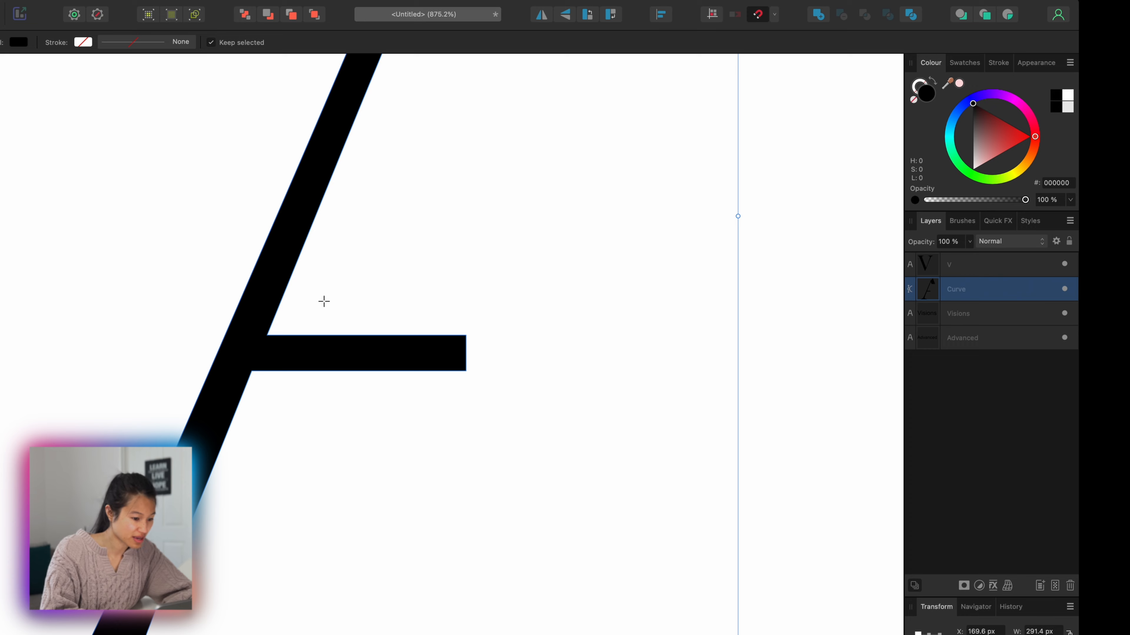
left_click_drag(286, 303, 514, 411)
left_click(1018, 137)
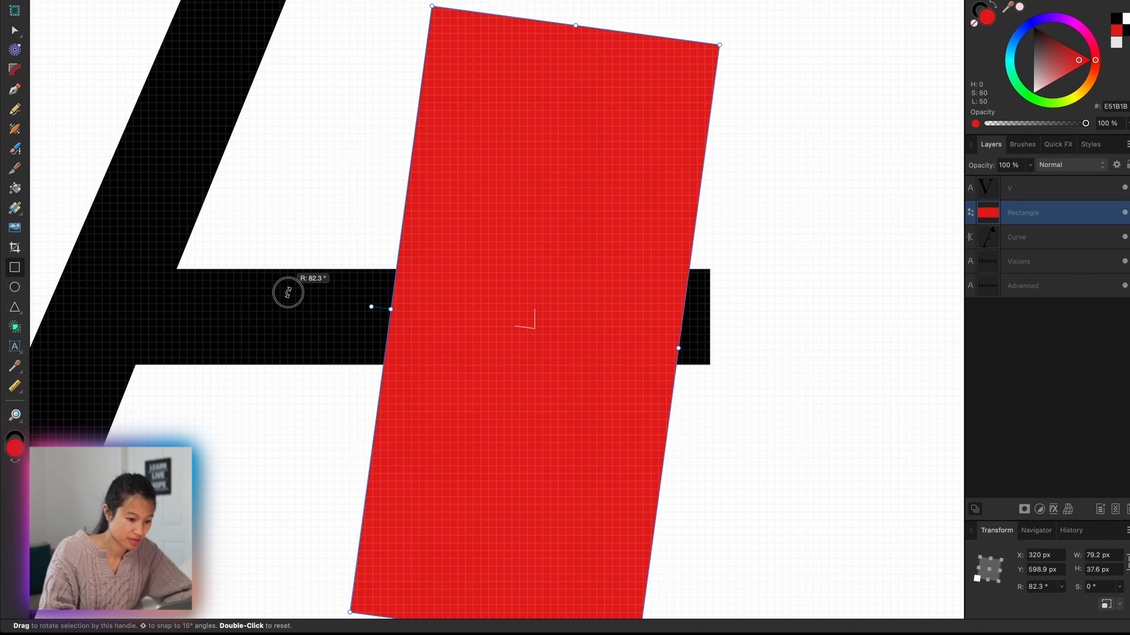
left_click_drag(285, 292, 326, 239)
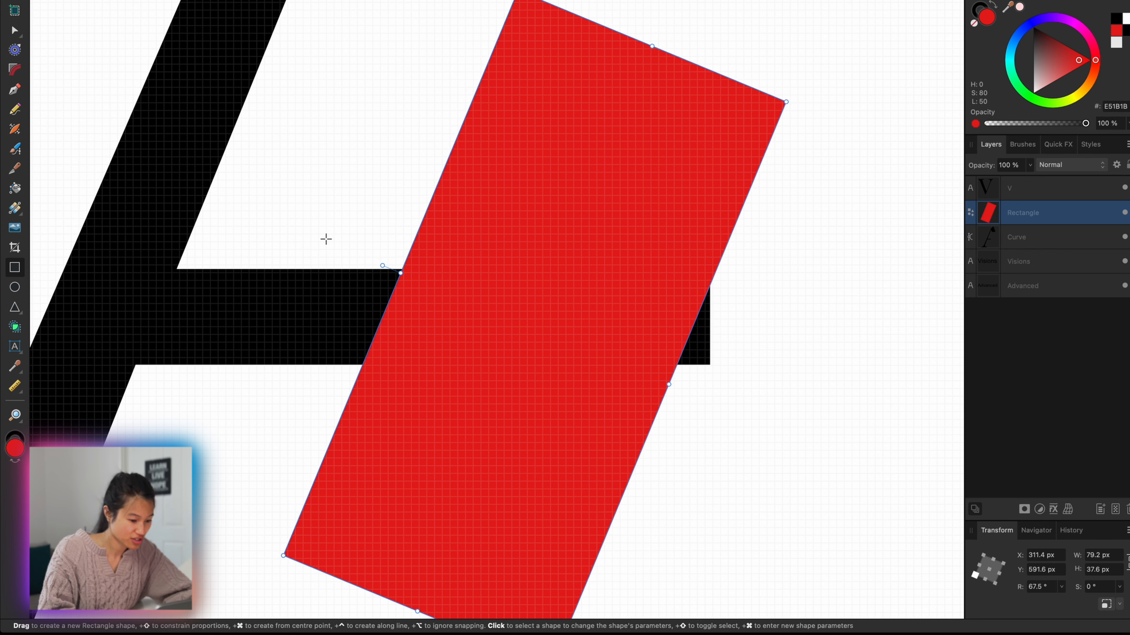
Fit the red rectangle flush against the A's thin diagonal stroke so it covers the crossbar, and subtract it from the A.
key("v")
left_click_drag(566, 282, 325, 317)
scroll(337, 306, "up", 1)
scroll(336, 306, "left", 5)
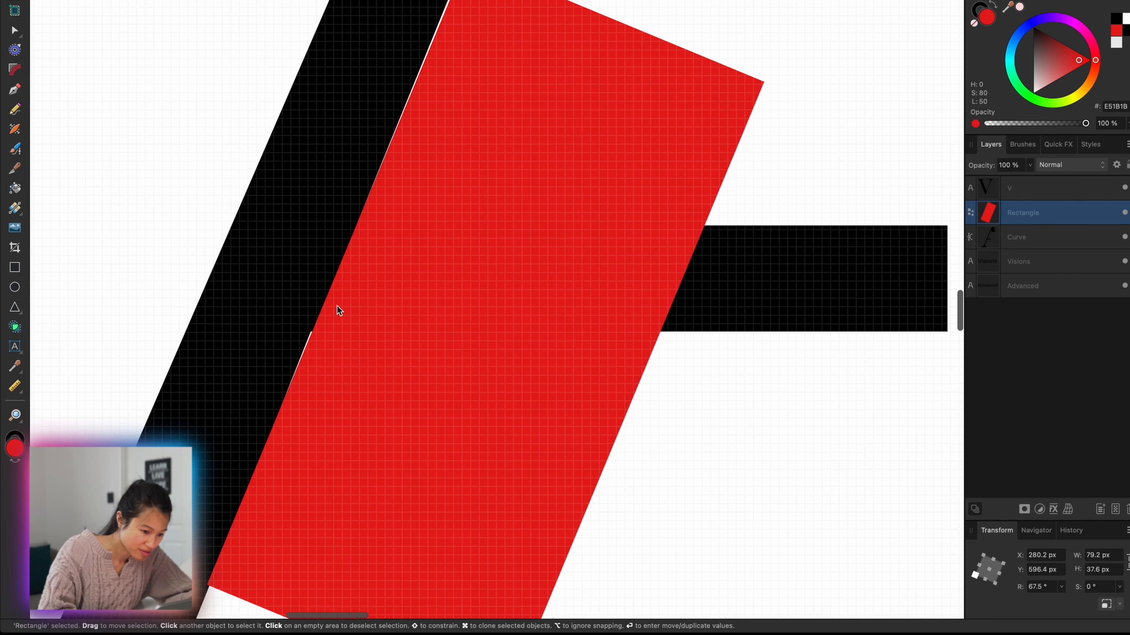
scroll(336, 305, "up", 3)
scroll(336, 306, "down", 5)
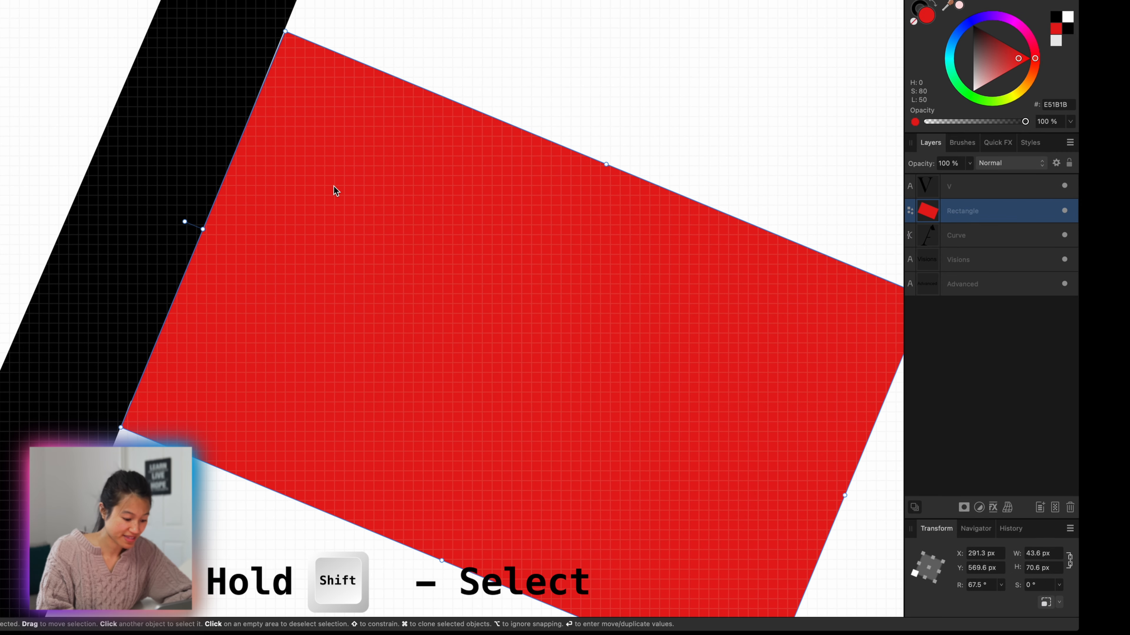
left_click(177, 129, "shift")
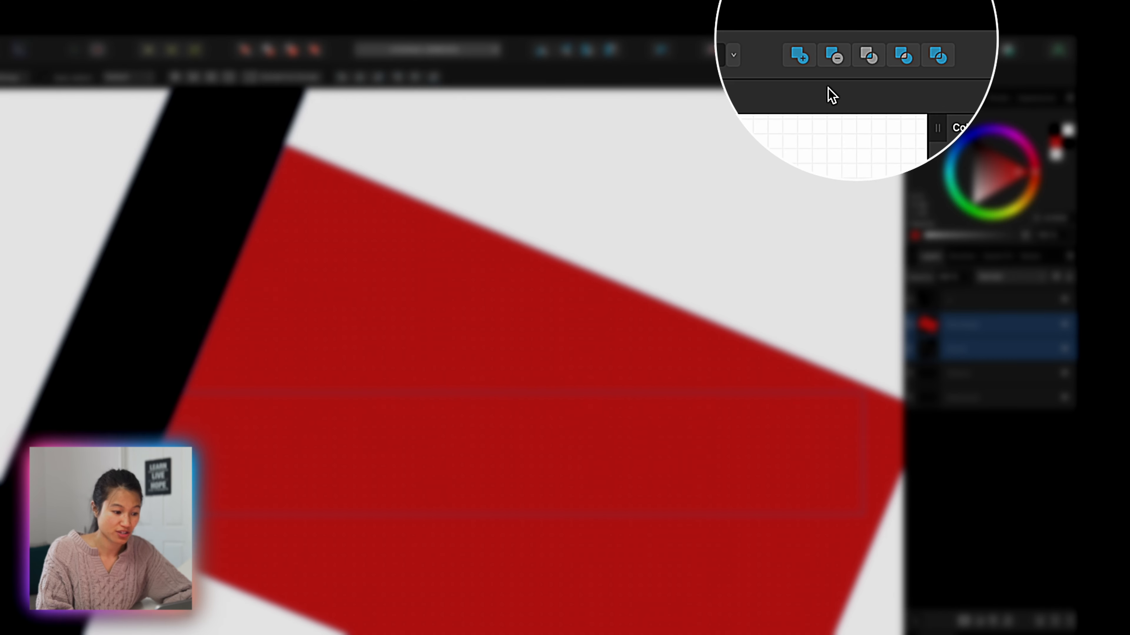
left_click(833, 55)
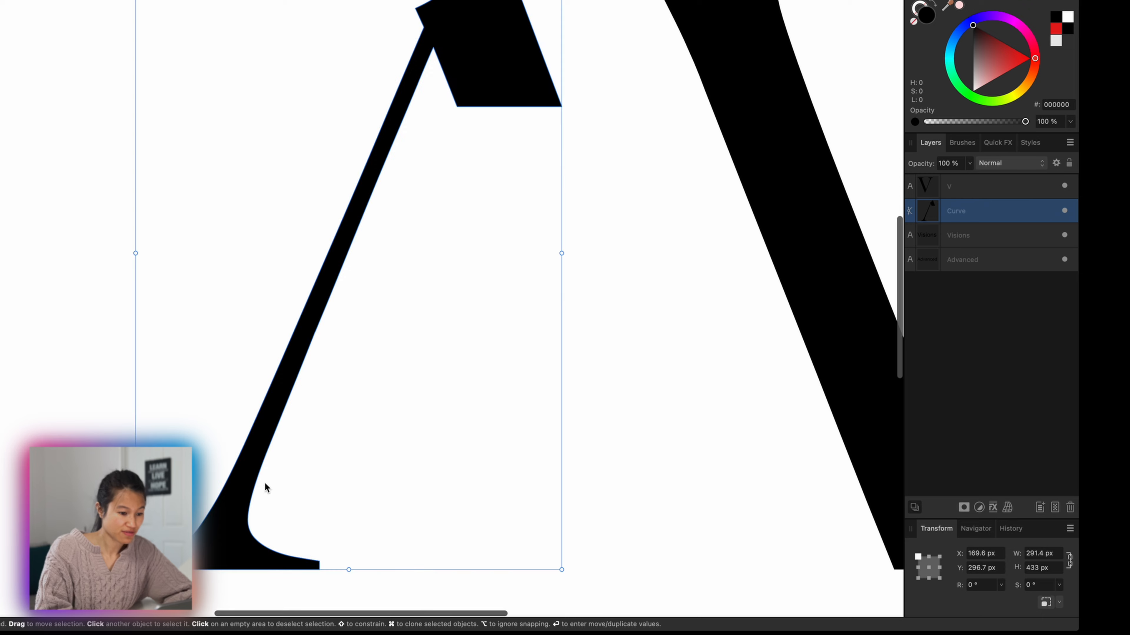
Draw a rectangle over the upper part of the V's thick stroke and move its layer above the V.
scroll(604, 315, "right", 10)
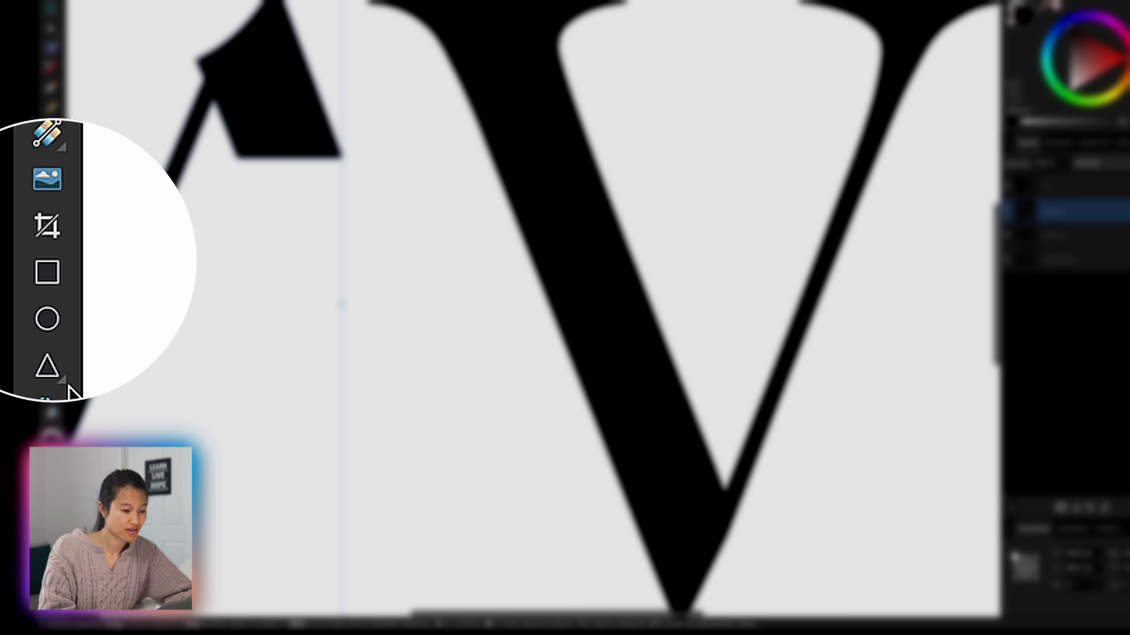
left_click(51, 272)
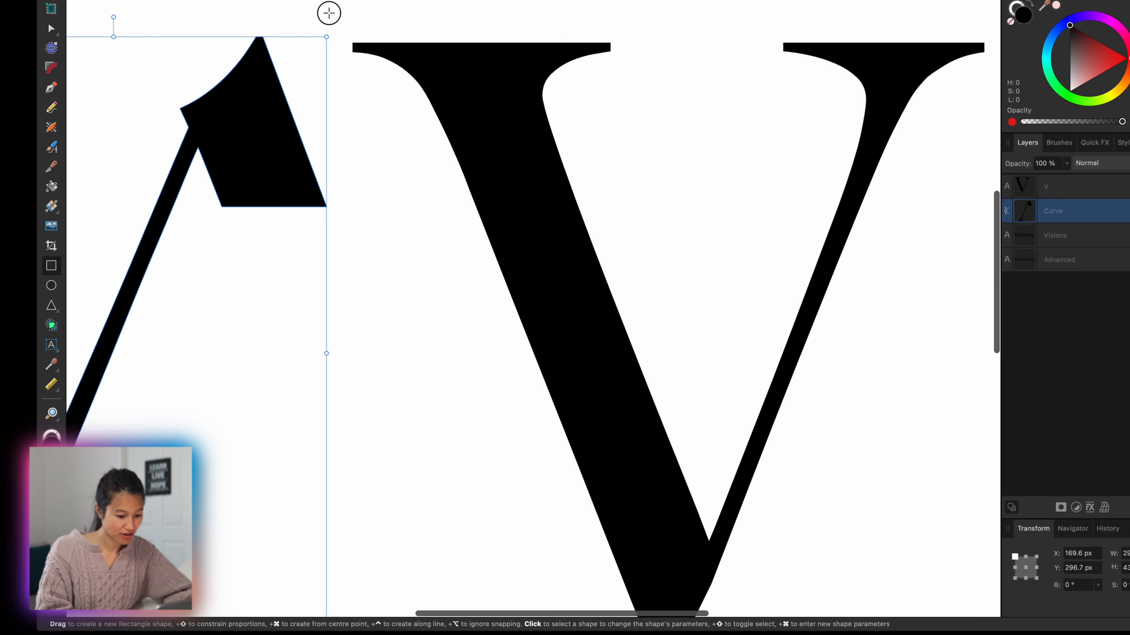
left_click_drag(329, 13, 718, 503)
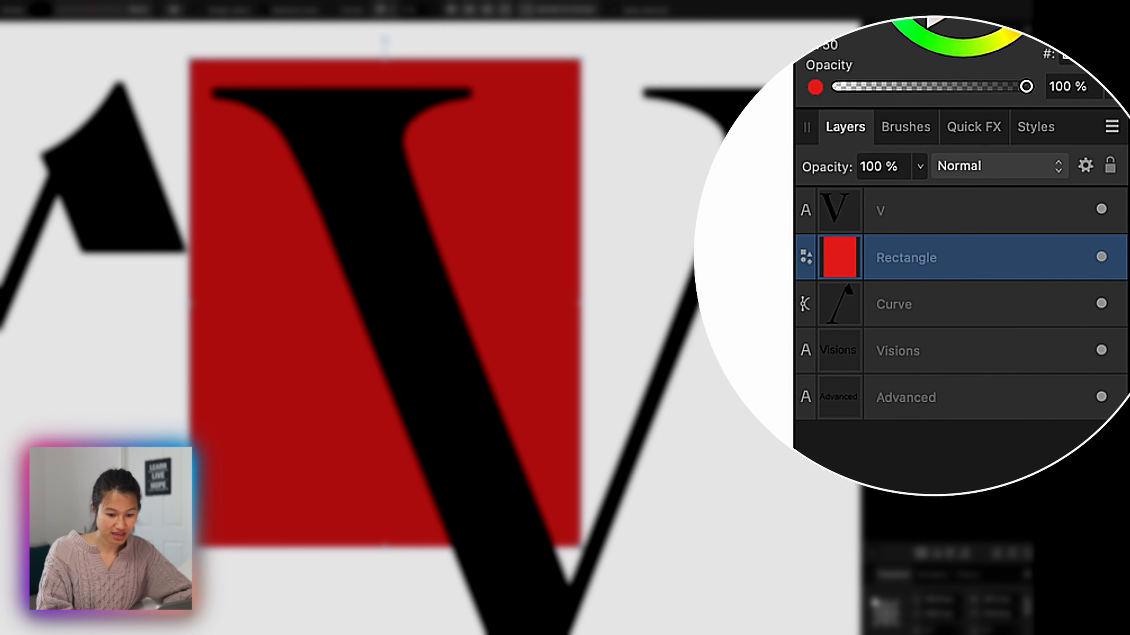
left_click_drag(974, 267, 943, 223)
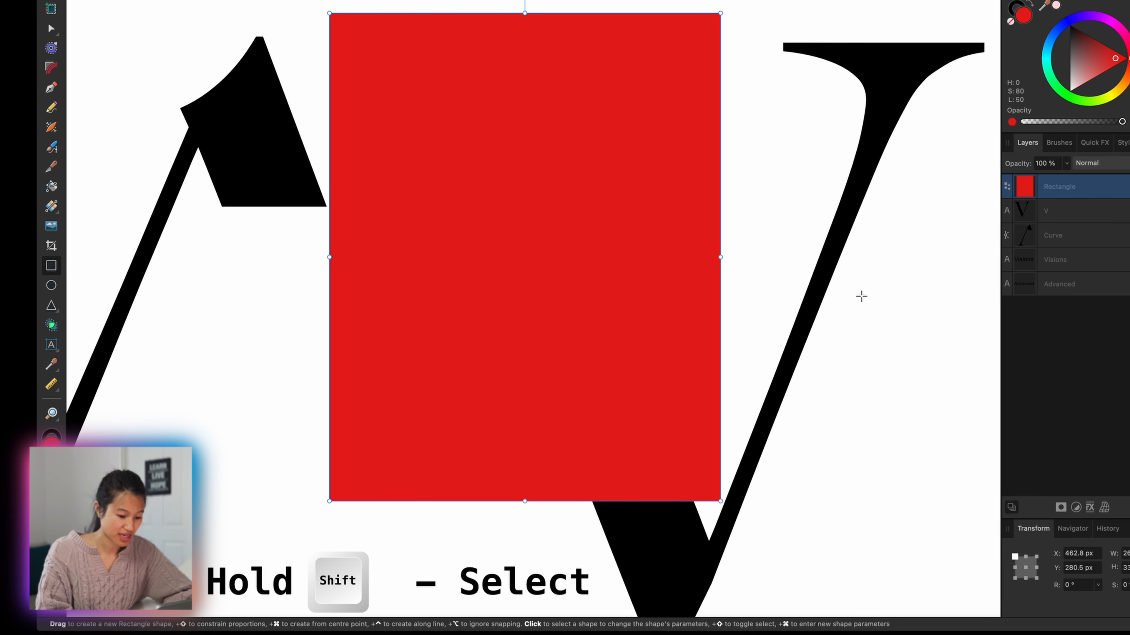
Subtract the rectangle from the V and fill the resulting curve with black.
left_click(665, 545, "shift")
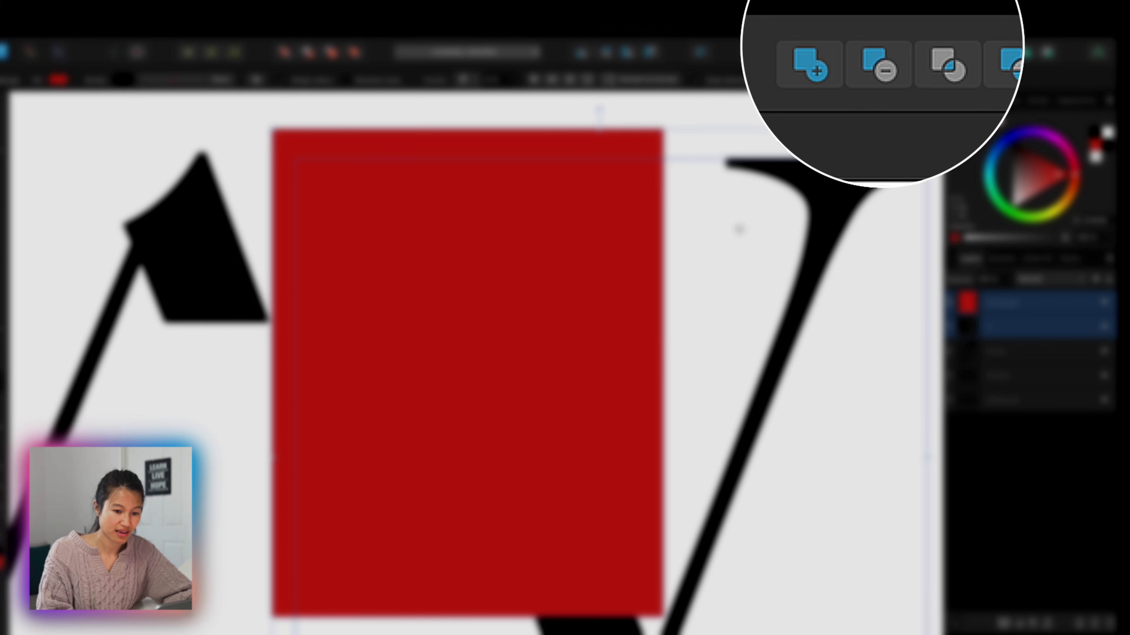
left_click(661, 0)
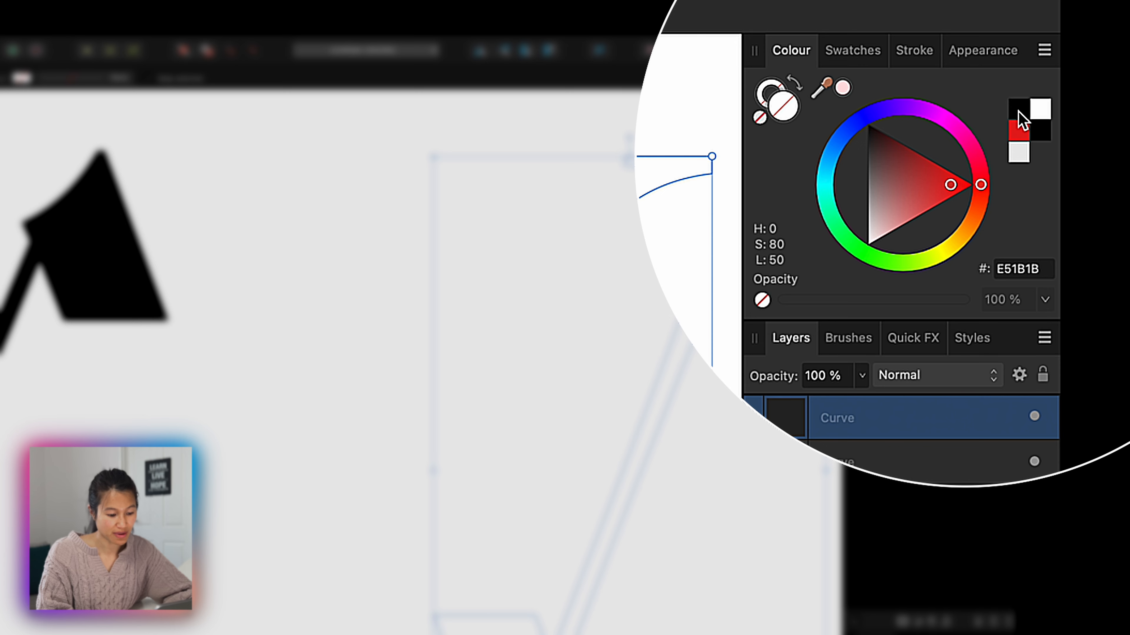
left_click(1019, 111)
scroll(557, 540, "down", 2)
scroll(553, 538, "down", 2)
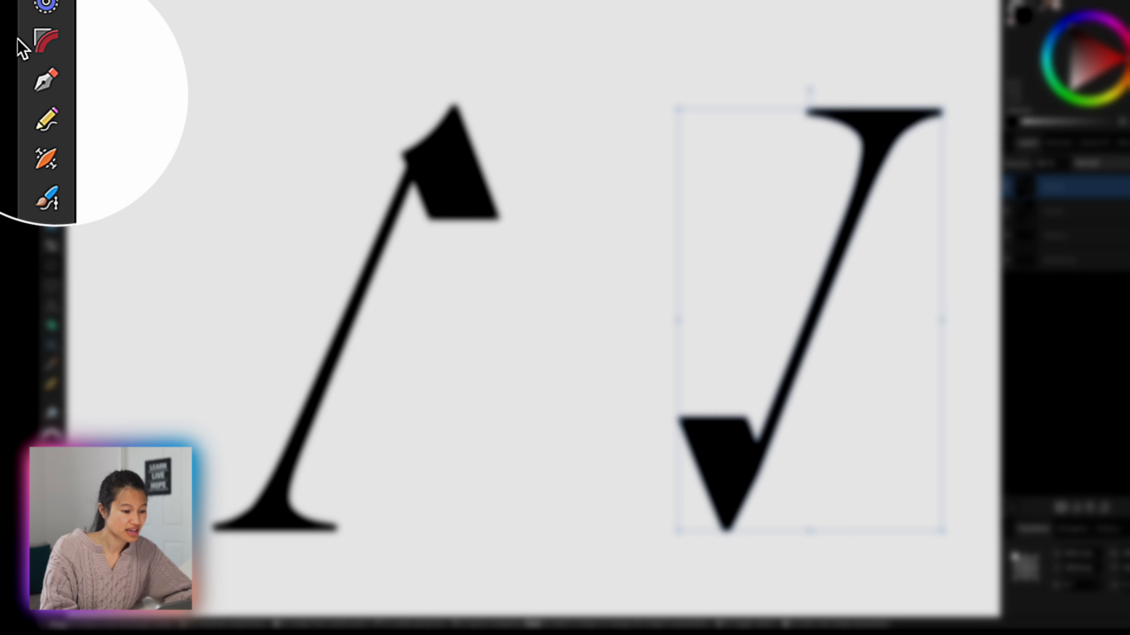
Draw a straight horizontal line above the two letters with the Pen tool.
left_click(46, 80)
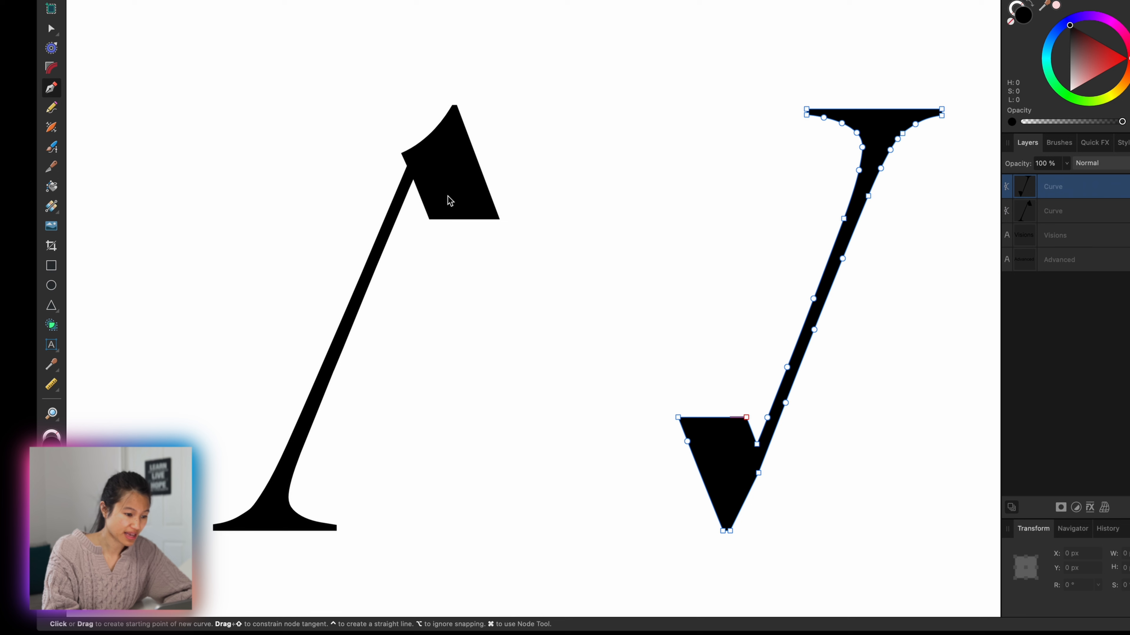
left_click(350, 72)
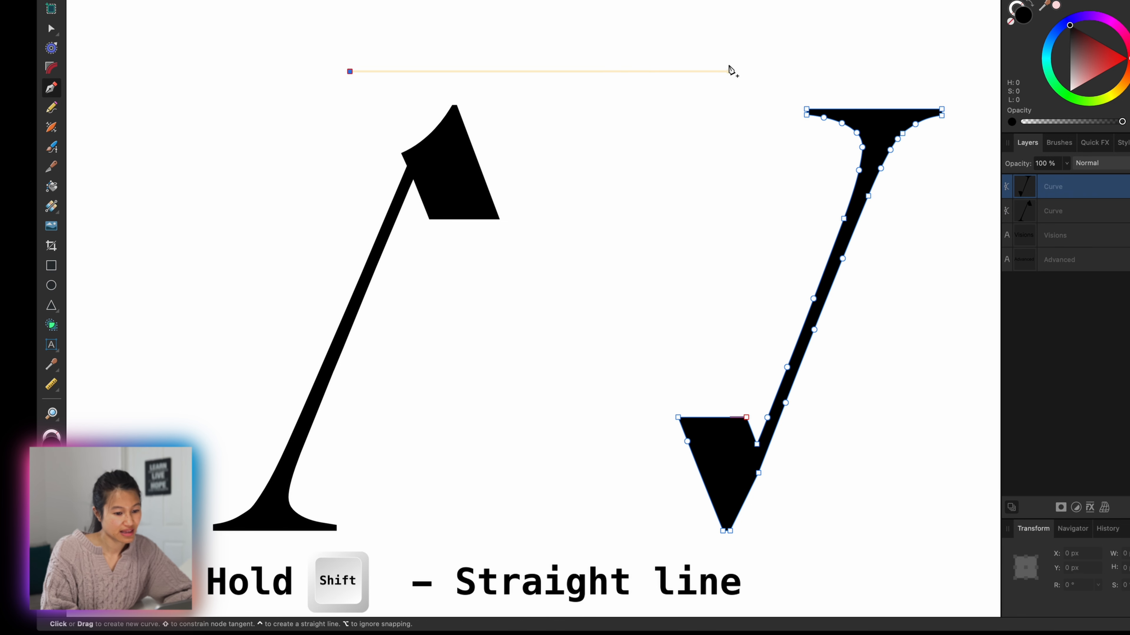
left_click(739, 70)
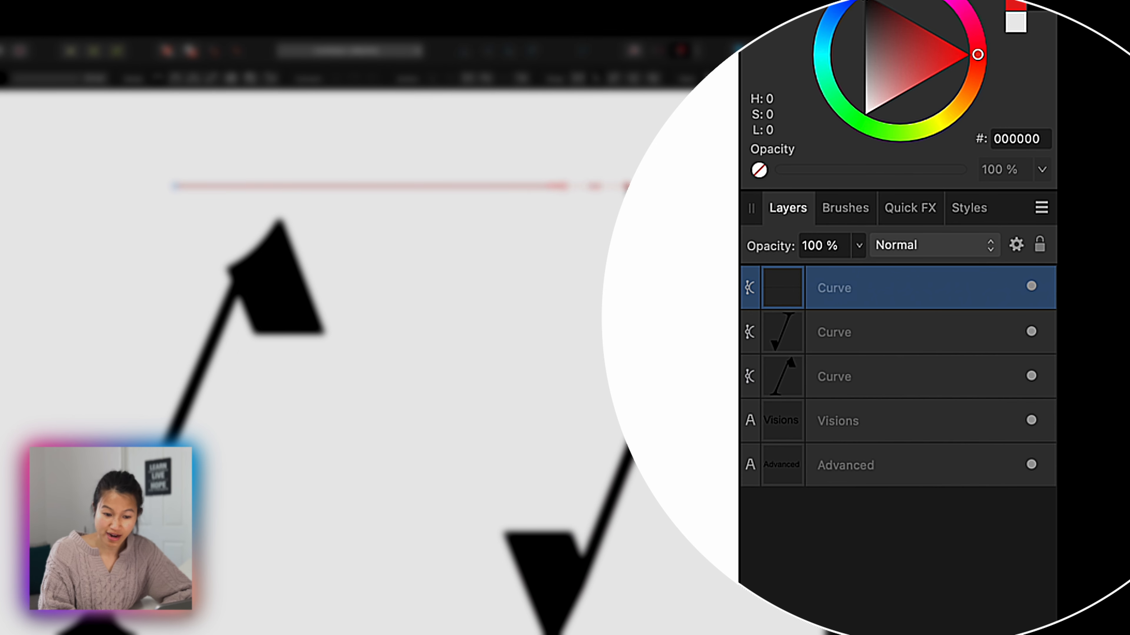
Apply the Dry Gouache 02 brush from the Gouaches category to the horizontal line.
left_click(852, 209)
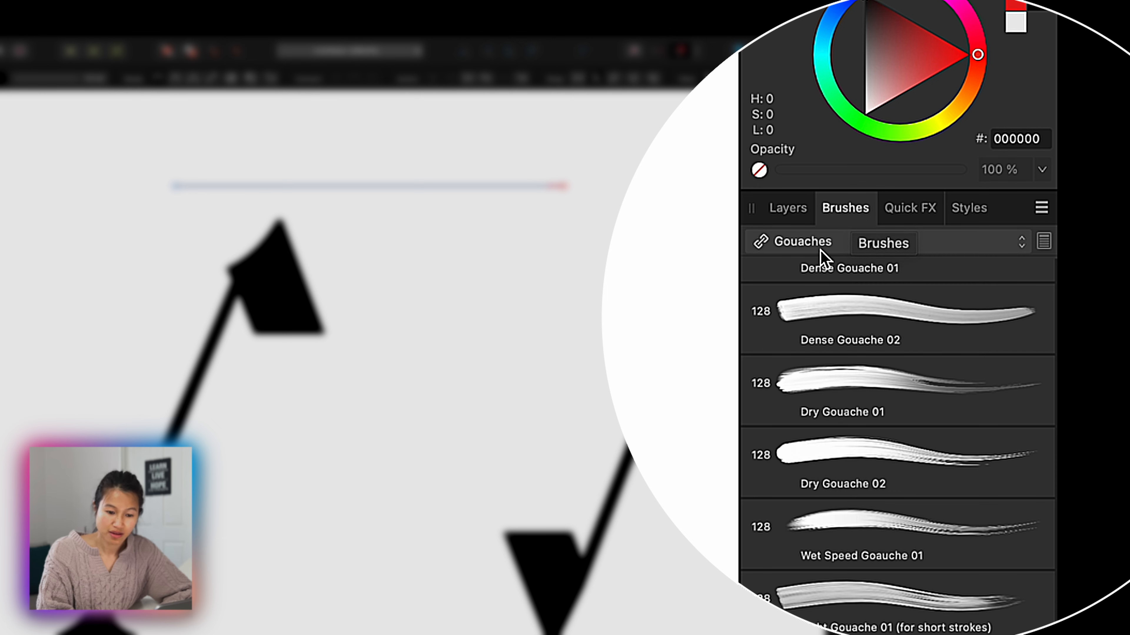
left_click(829, 244)
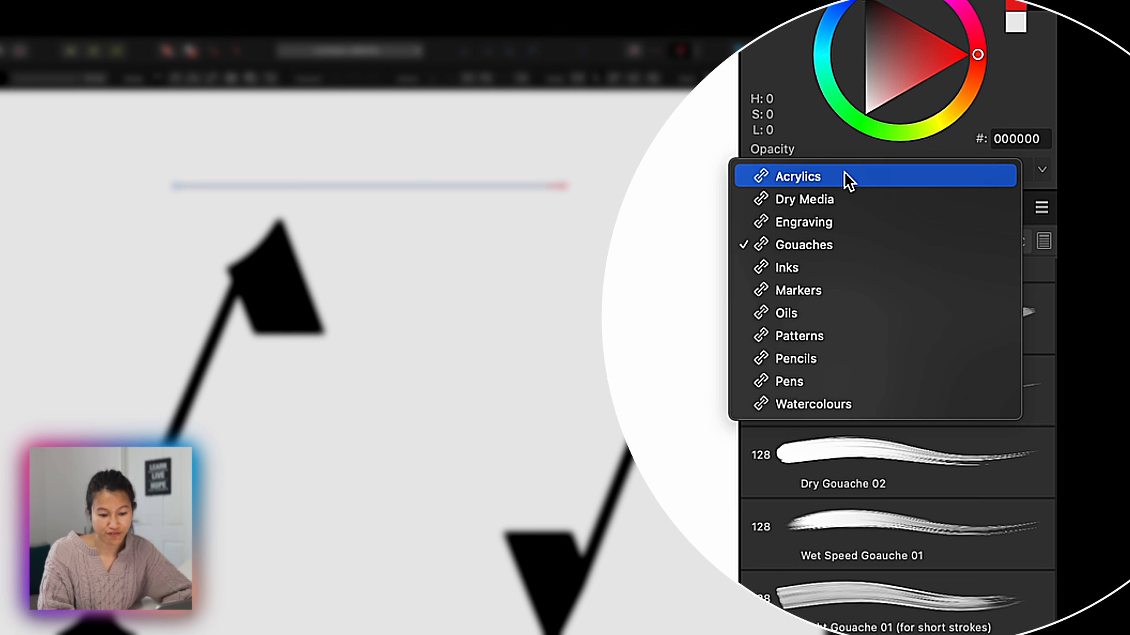
left_click(858, 248)
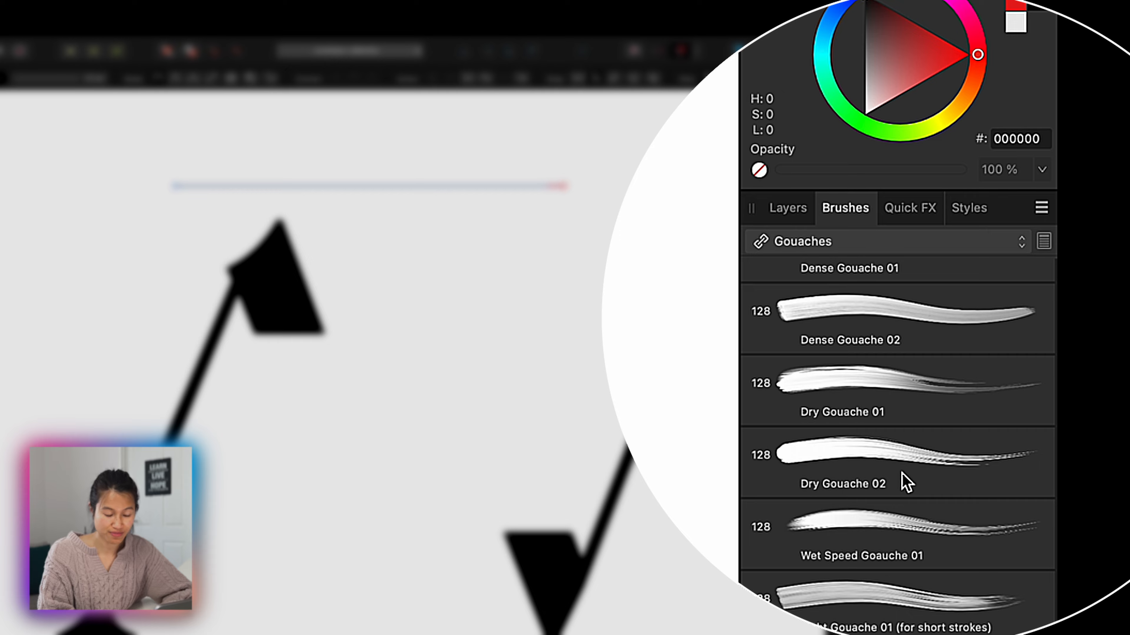
left_click(906, 482)
Rotate the brush stroke to about -74.4° and place it under the A's apex as its thick diagonal.
key("v")
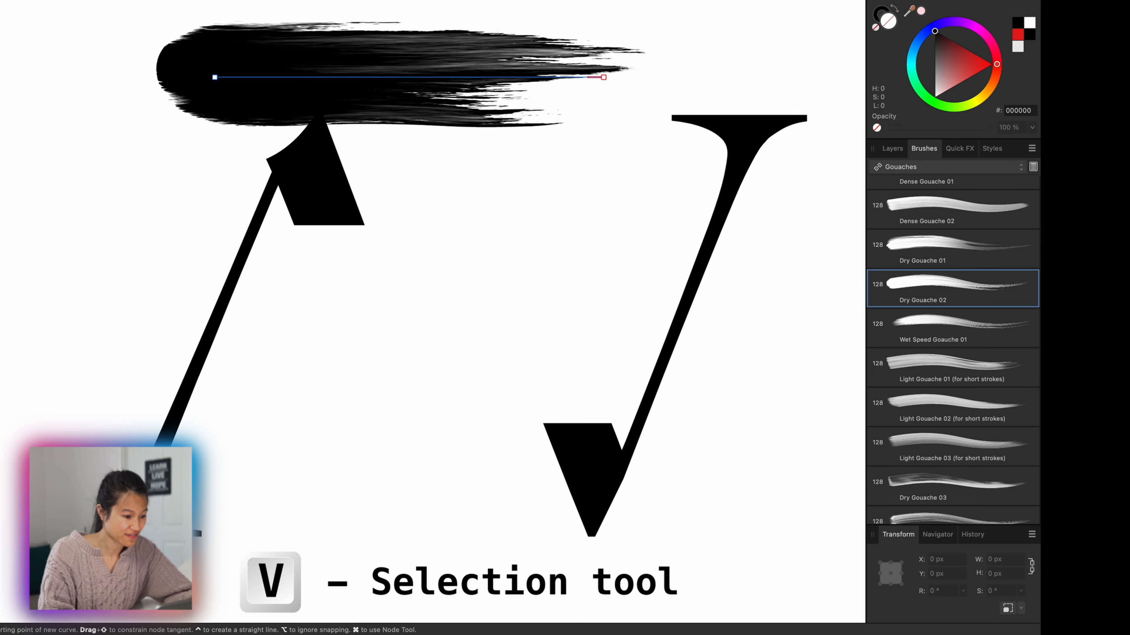
key("v")
mouse_move(408, 57)
left_mouse_down()
mouse_move(447, 53)
mouse_move(459, 71)
mouse_move(465, 47)
mouse_move(418, 384)
mouse_move(408, 370)
mouse_move(433, 361)
left_mouse_up()
left_click_drag(385, 258, 347, 293)
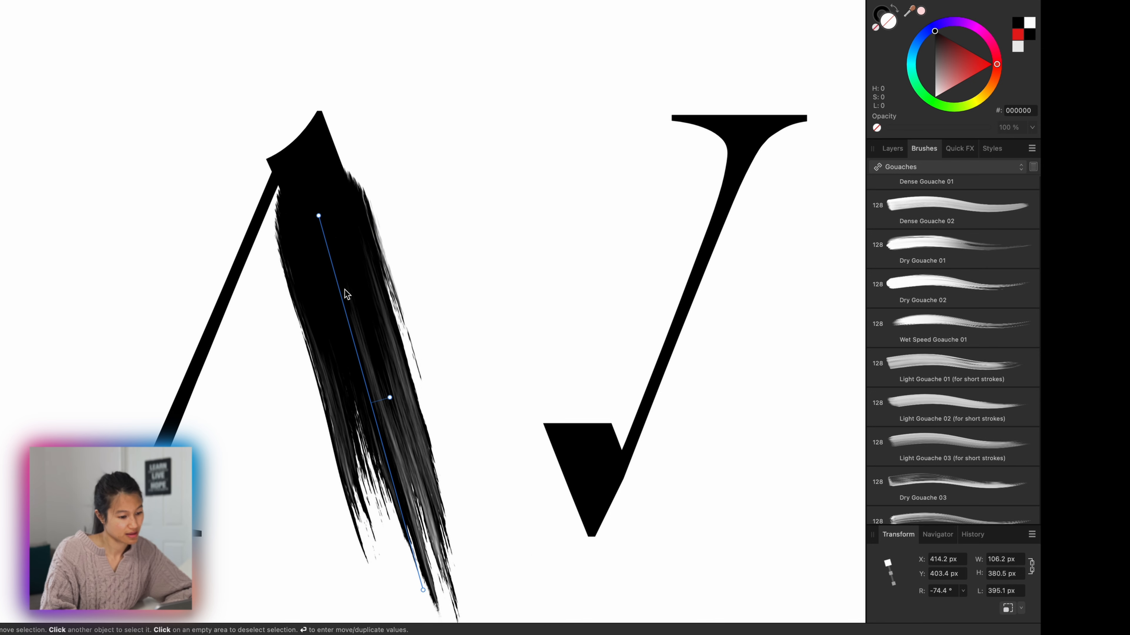
Narrow the cut A and the cut V horizontally, pulling in the A's outer side and the V's outer side.
left_click(189, 366)
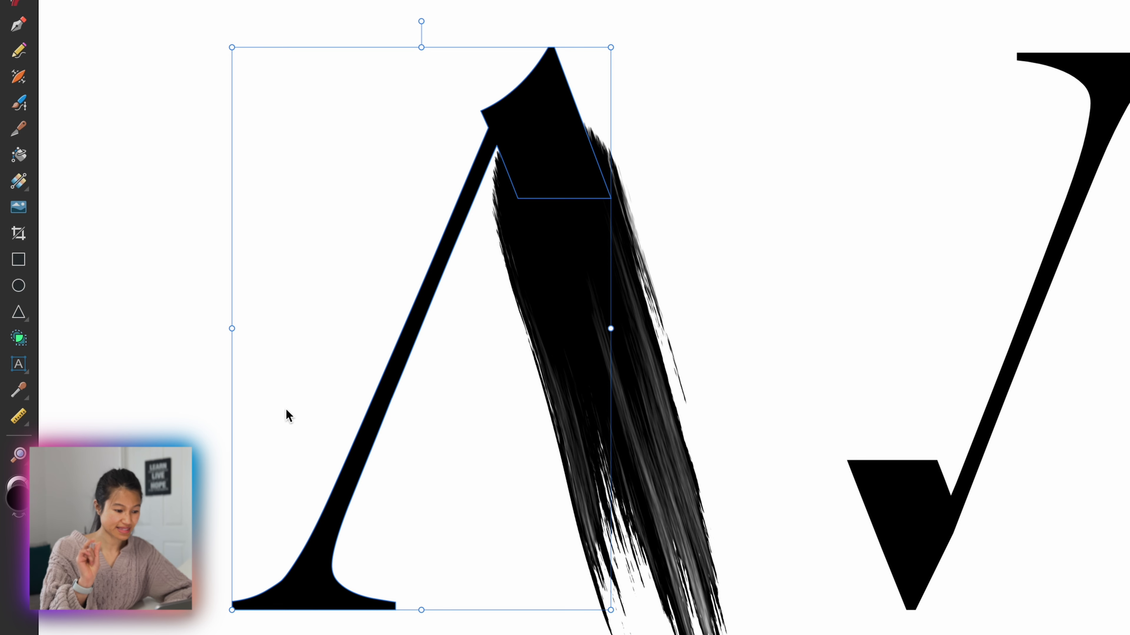
left_click_drag(230, 328, 298, 330)
left_click(865, 99)
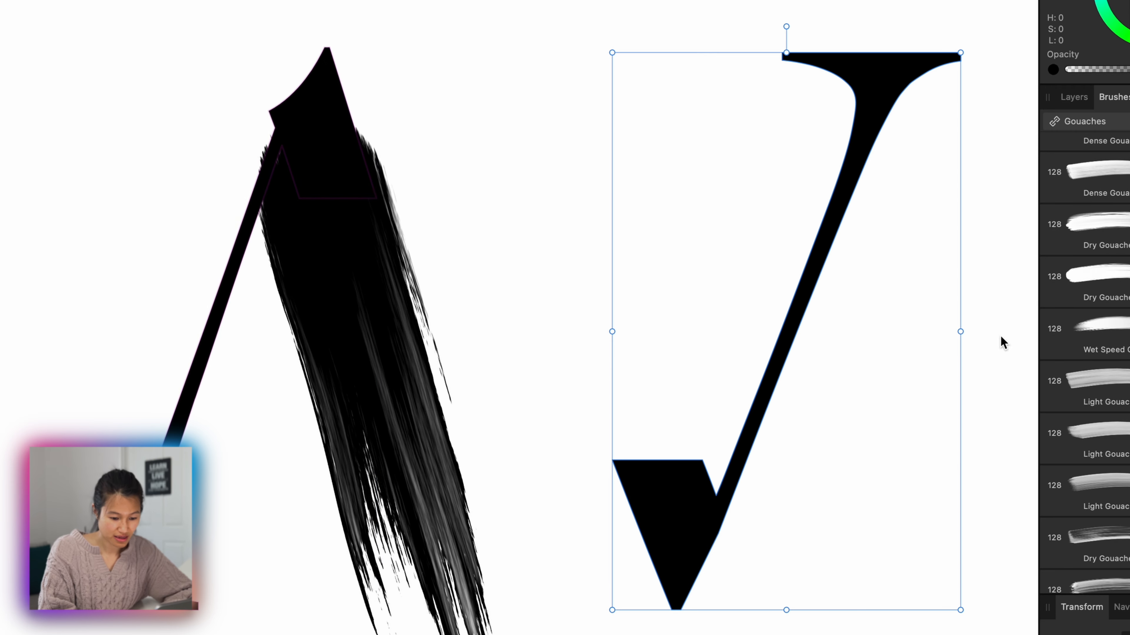
left_click_drag(962, 332, 923, 338)
Reduce the brush stroke's width to 16 pt.
left_click(372, 311)
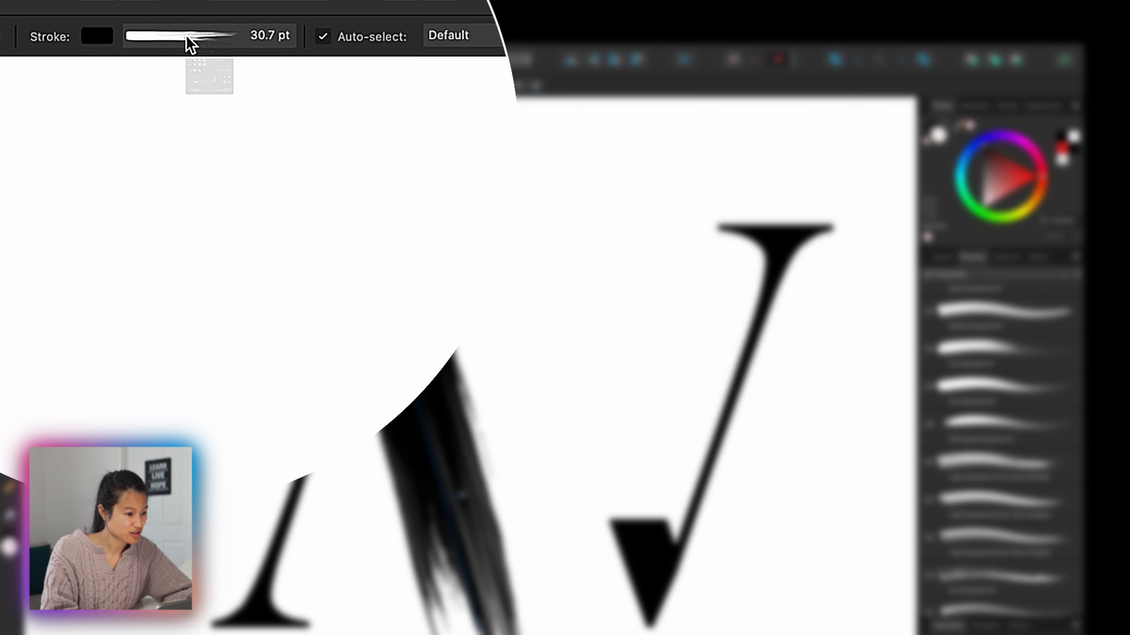
left_click(187, 39)
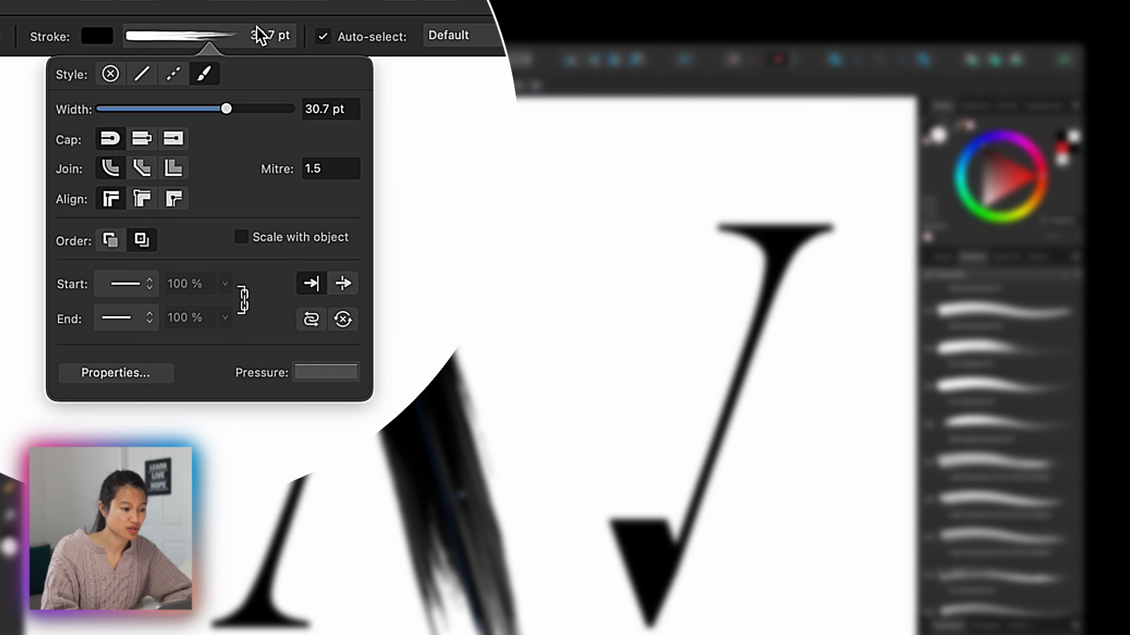
left_click_drag(231, 114, 195, 117)
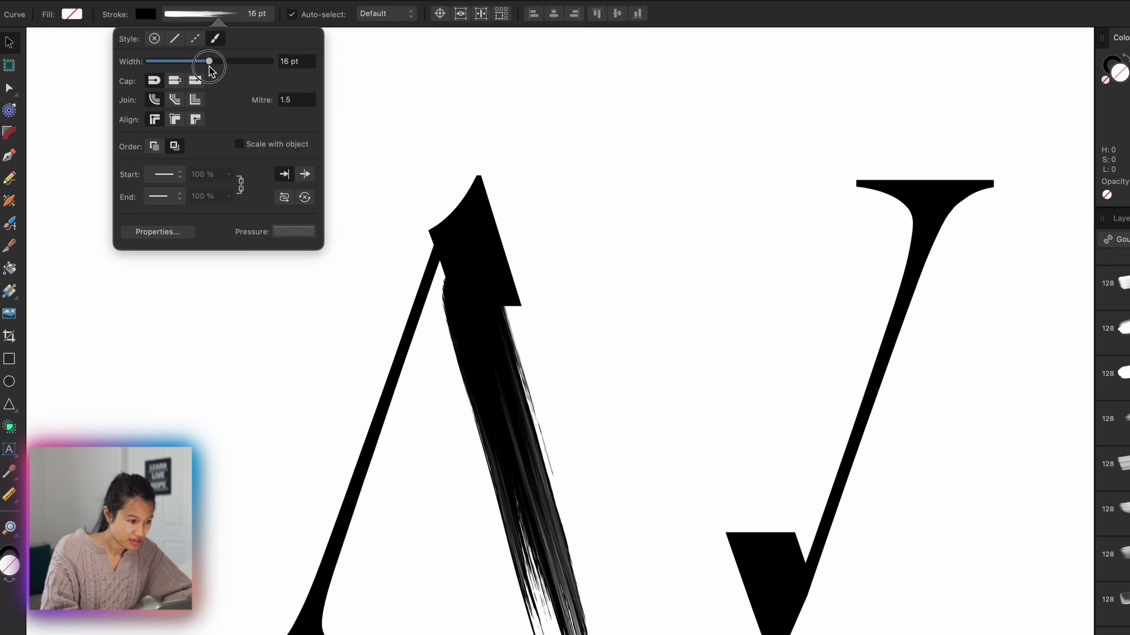
left_click_drag(210, 67, 209, 67)
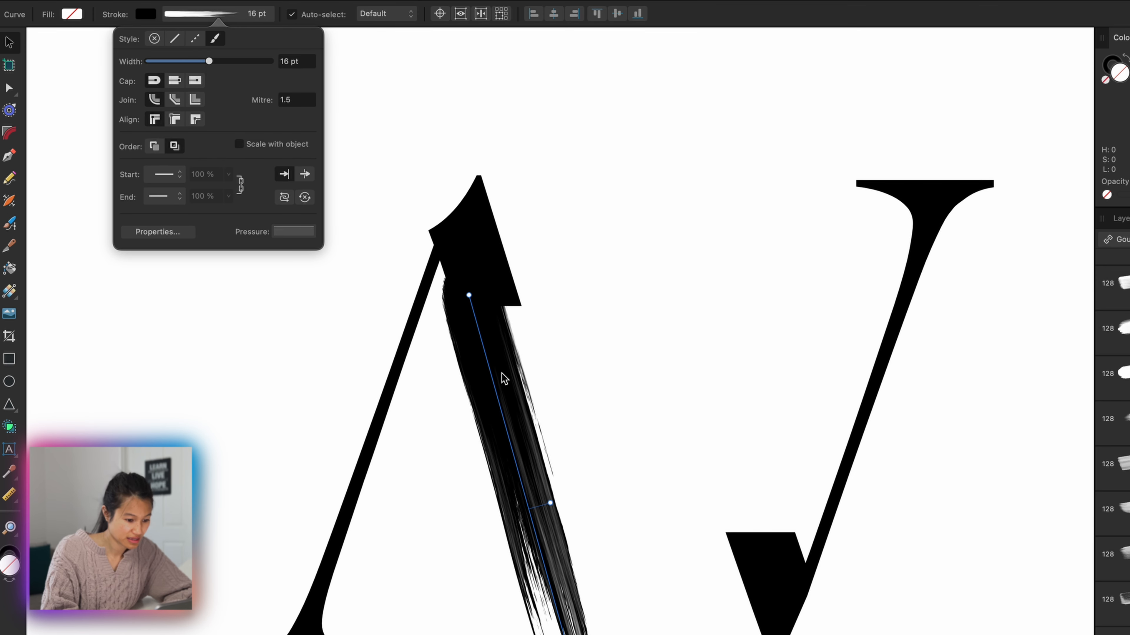
Set the brush stroke's width to 18 pt, and shift and rotate it to line up with the A's thick diagonal.
left_click_drag(493, 382, 508, 370)
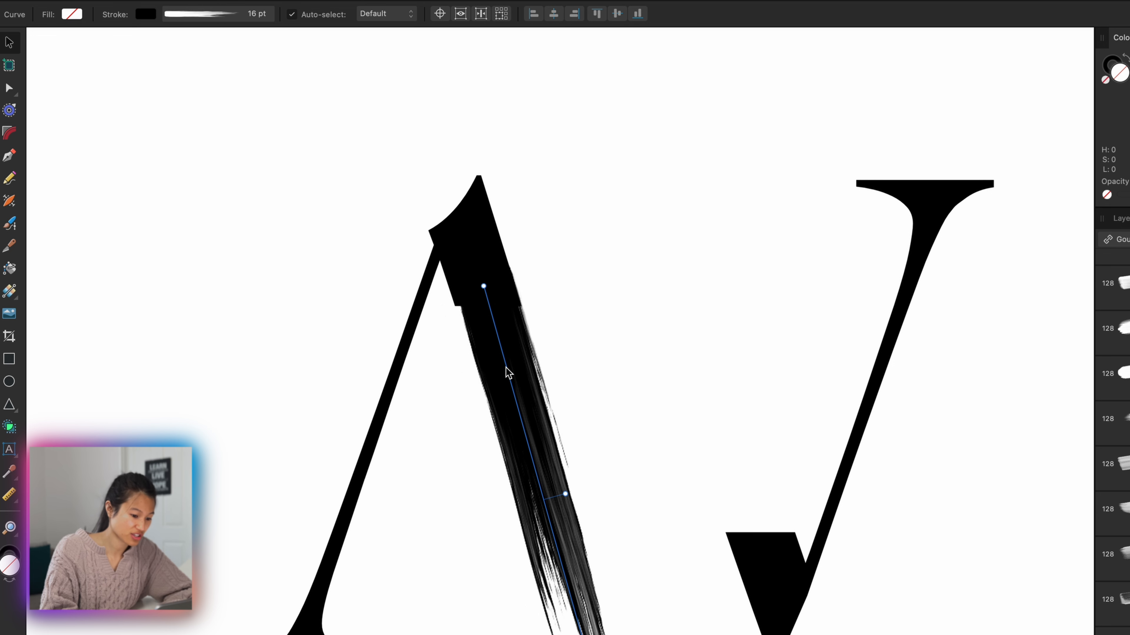
left_click(206, 20)
left_click_drag(214, 62, 213, 61)
left_click_drag(506, 367, 503, 360)
left_click_drag(563, 488, 565, 486)
left_click_drag(565, 423, 561, 423)
left_click_drag(502, 329, 512, 326)
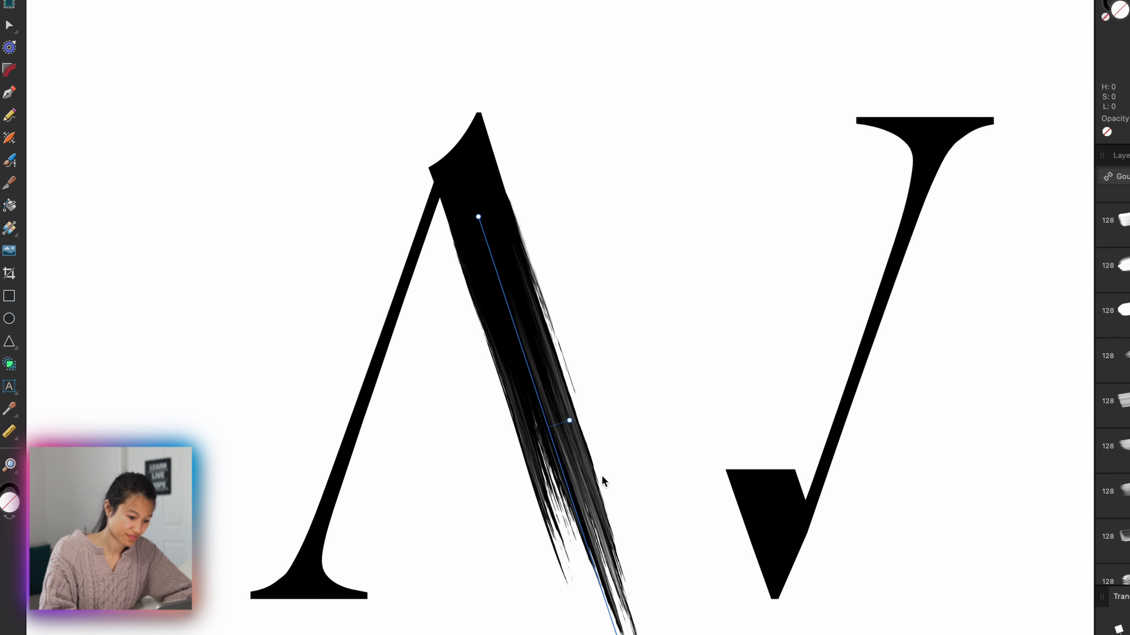
Lengthen the brush stroke along its own direction so its tip extends well below the A's baseline.
mouse_move(618, 634)
left_mouse_down()
mouse_move(629, 634)
mouse_move(580, 469)
mouse_move(597, 498)
mouse_move(587, 485)
left_mouse_up()
left_click(588, 485)
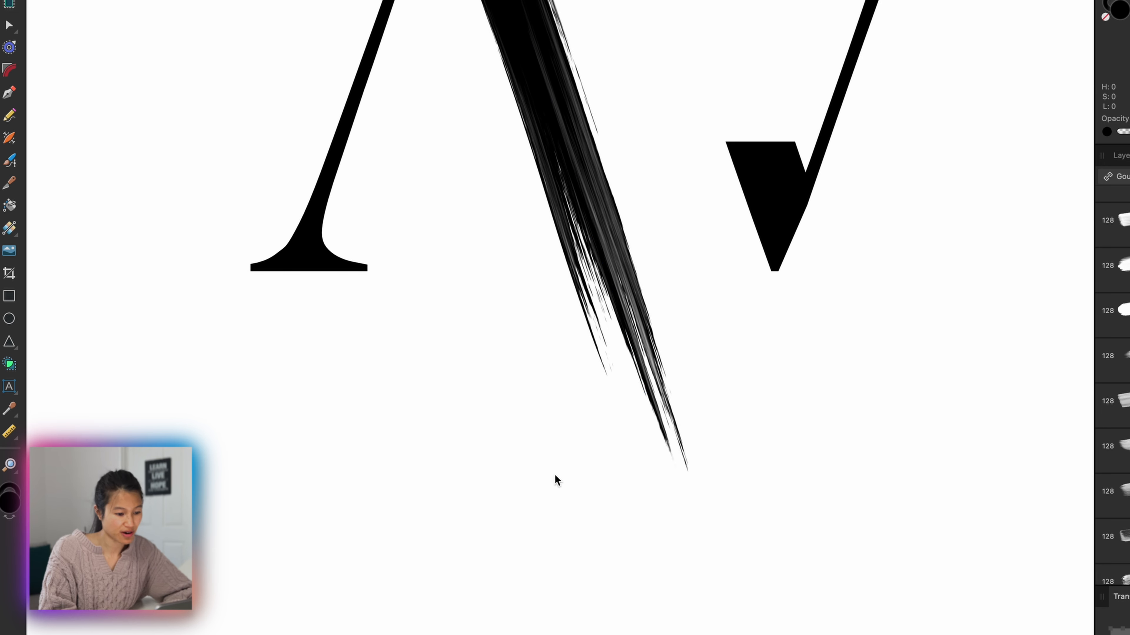
scroll(554, 474, "down", 5)
Extend the brush stroke's upper end further into the A's apex so its edges blend with the letter.
scroll(516, 231, "up", 8)
scroll(516, 230, "up", 5)
scroll(539, 196, "up", 4)
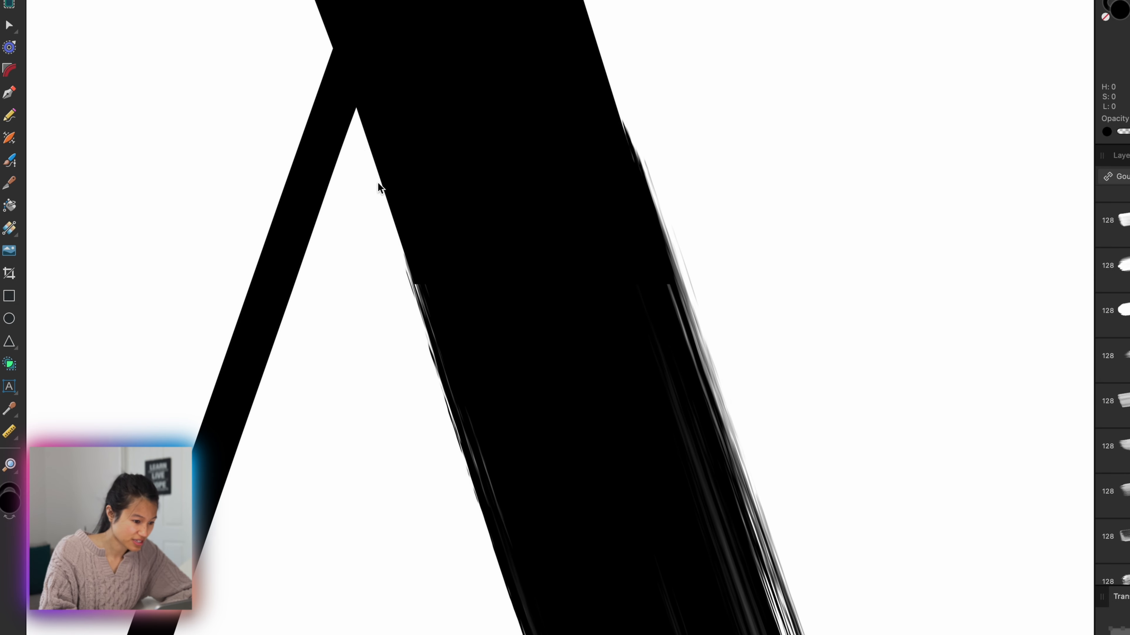
left_click(489, 325)
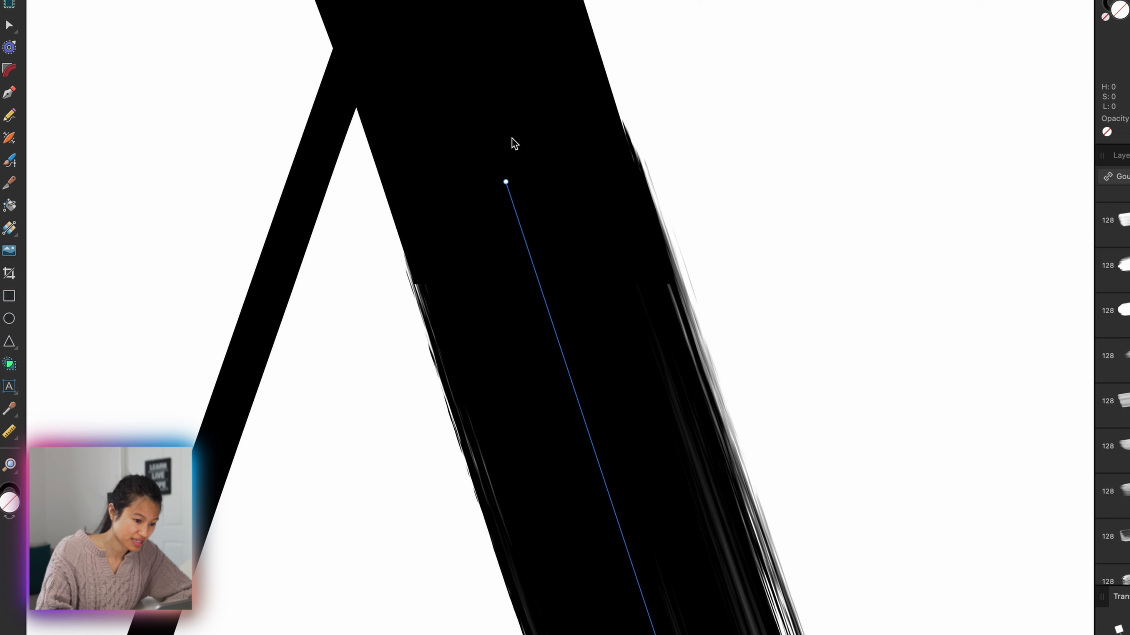
left_click_drag(505, 181, 485, 117)
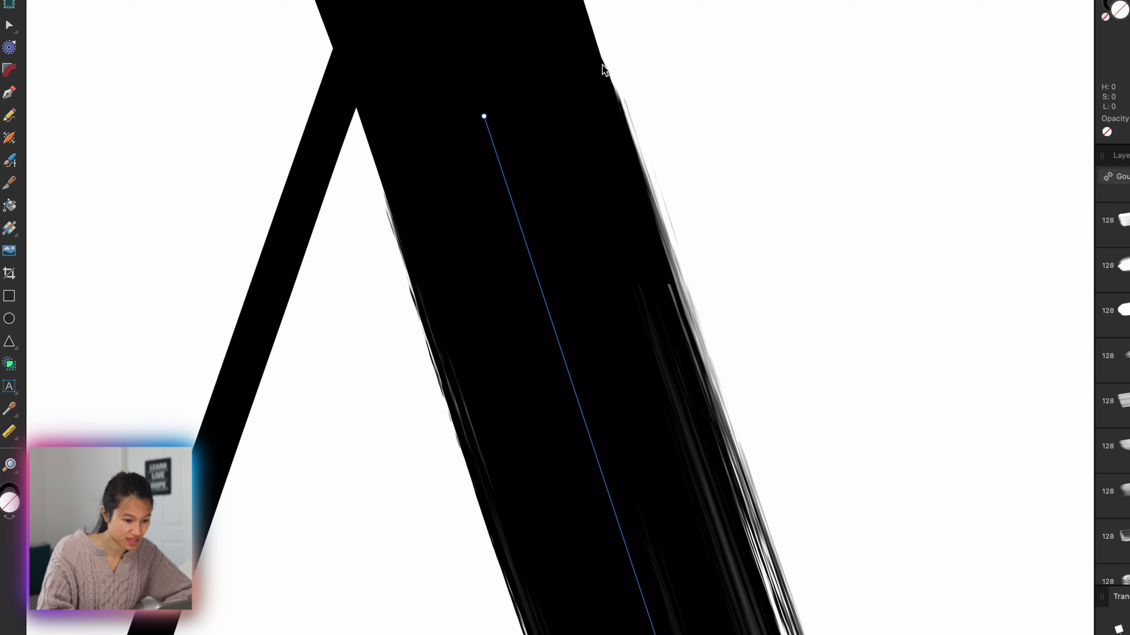
Duplicate the A's brush stroke and place the copy over the V's cut thick stroke.
scroll(573, 289, "down", 5)
scroll(573, 289, "down", 4)
scroll(574, 289, "down", 2)
scroll(573, 290, "down", 2)
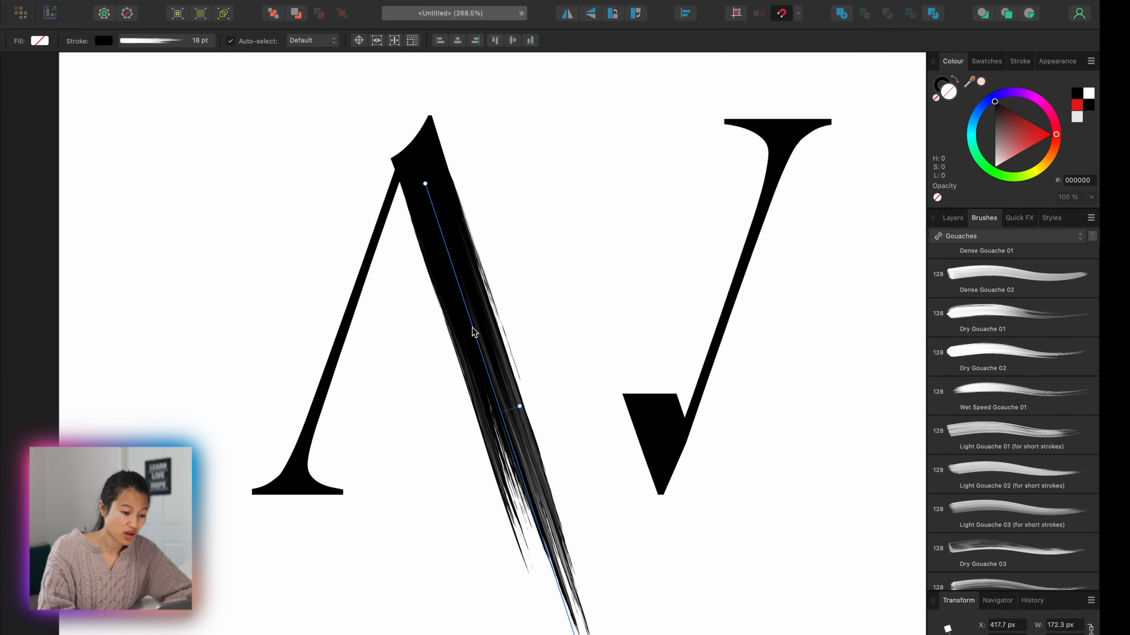
left_click_drag(473, 332, 593, 266)
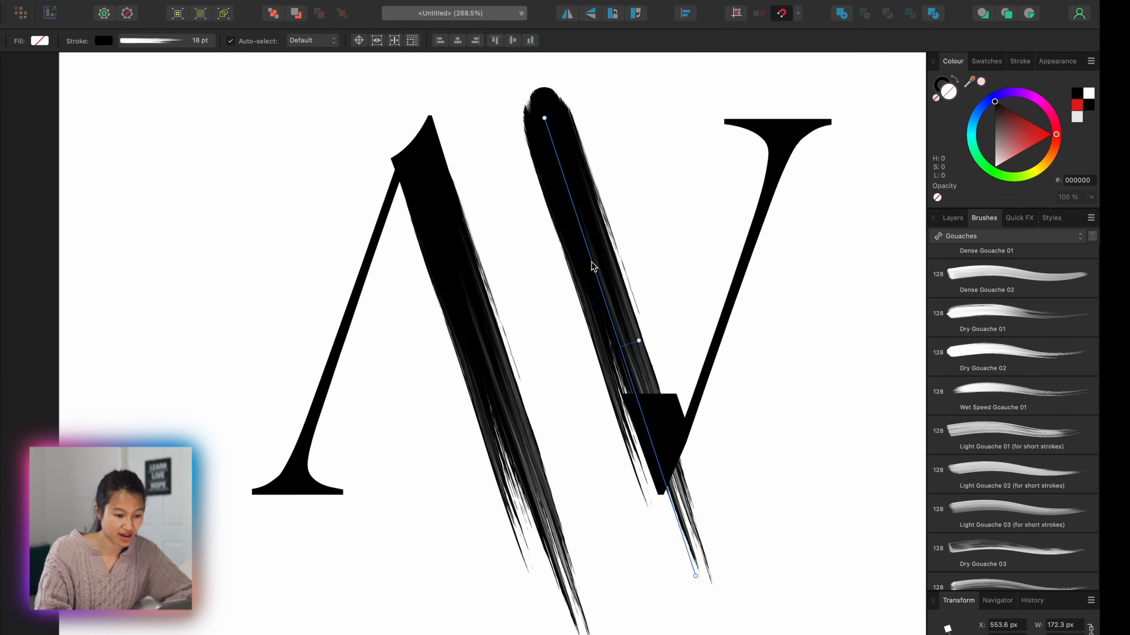
left_click_drag(594, 263, 605, 255)
Rotate the copied stroke to about 110.1° with its bristles pointing up, and fit its solid end onto the V's base.
mouse_move(652, 335)
left_mouse_down()
mouse_move(653, 376)
mouse_move(517, 348)
mouse_move(518, 359)
left_mouse_up()
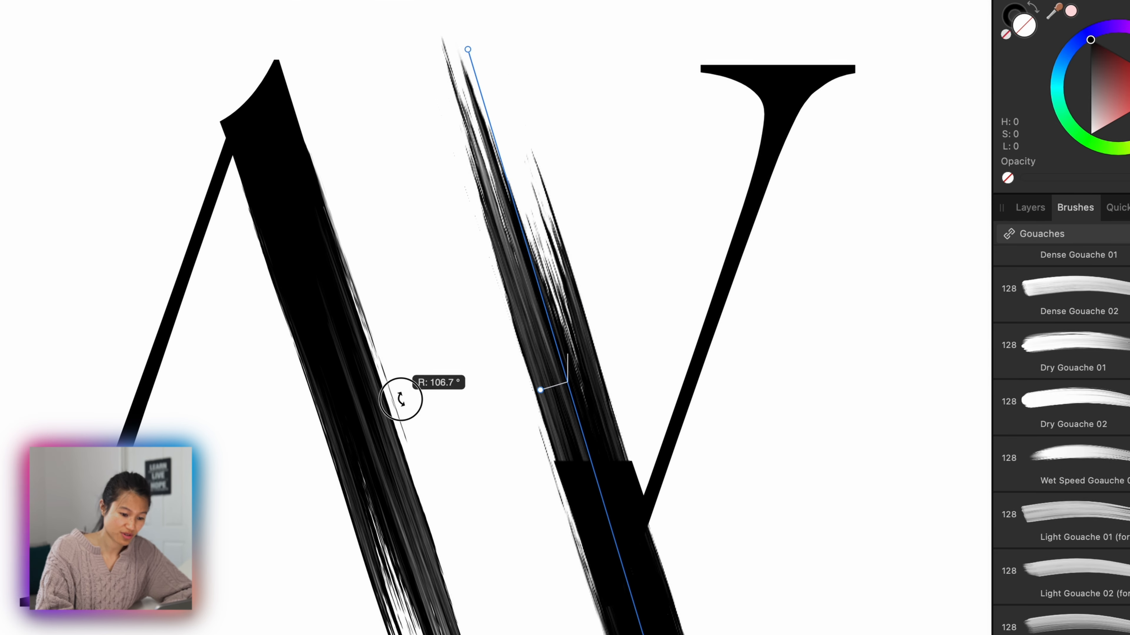
left_click_drag(403, 411, 403, 409)
mouse_move(613, 488)
left_mouse_down()
mouse_move(579, 444)
mouse_move(530, 313)
mouse_move(532, 289)
left_mouse_up()
scroll(531, 289, "up", 1)
scroll(533, 289, "up", 5)
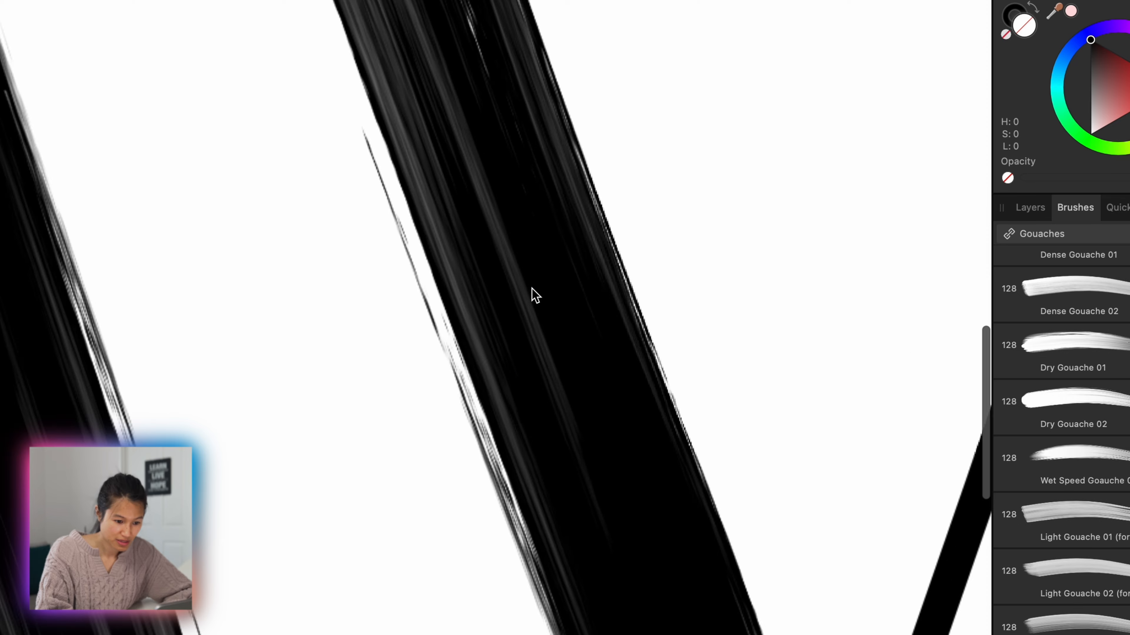
mouse_move(568, 462)
left_mouse_down()
mouse_move(573, 447)
mouse_move(579, 476)
left_mouse_up()
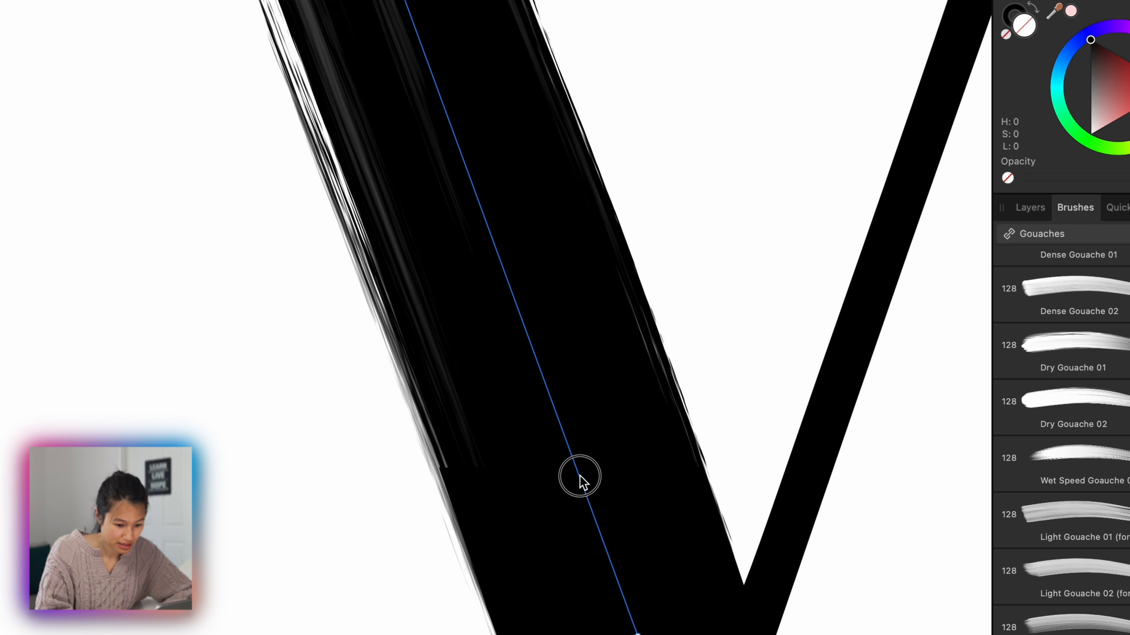
scroll(579, 476, "down", 10)
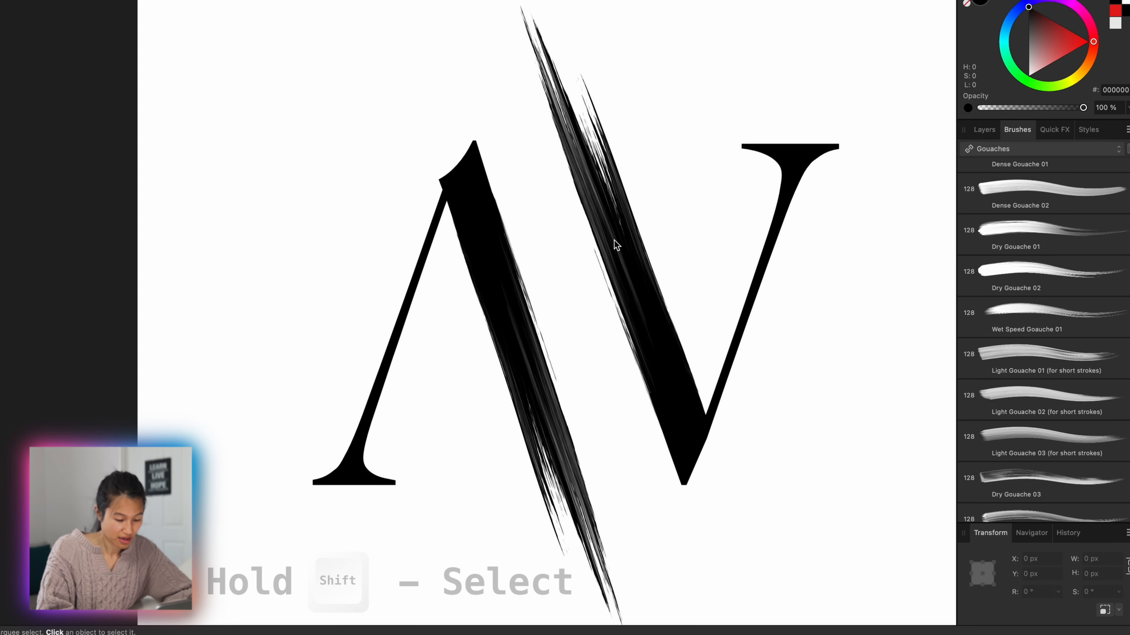
Select the V together with its brush stroke and move them closer to the A and slightly lower.
left_click(624, 246)
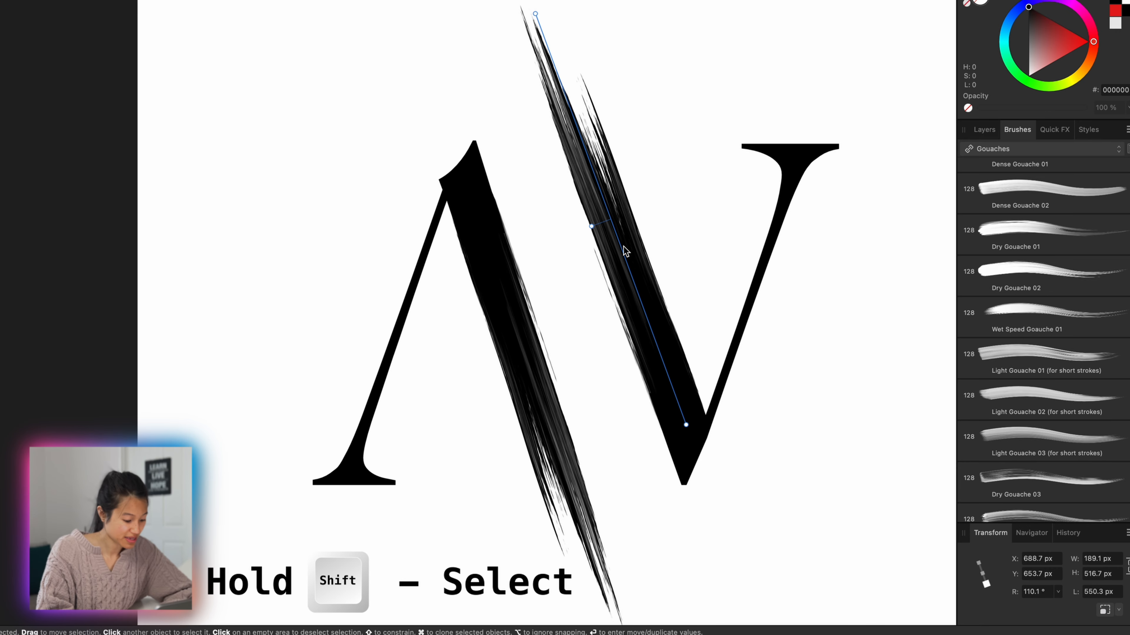
left_click(740, 338, "shift")
left_click_drag(648, 334, 609, 373)
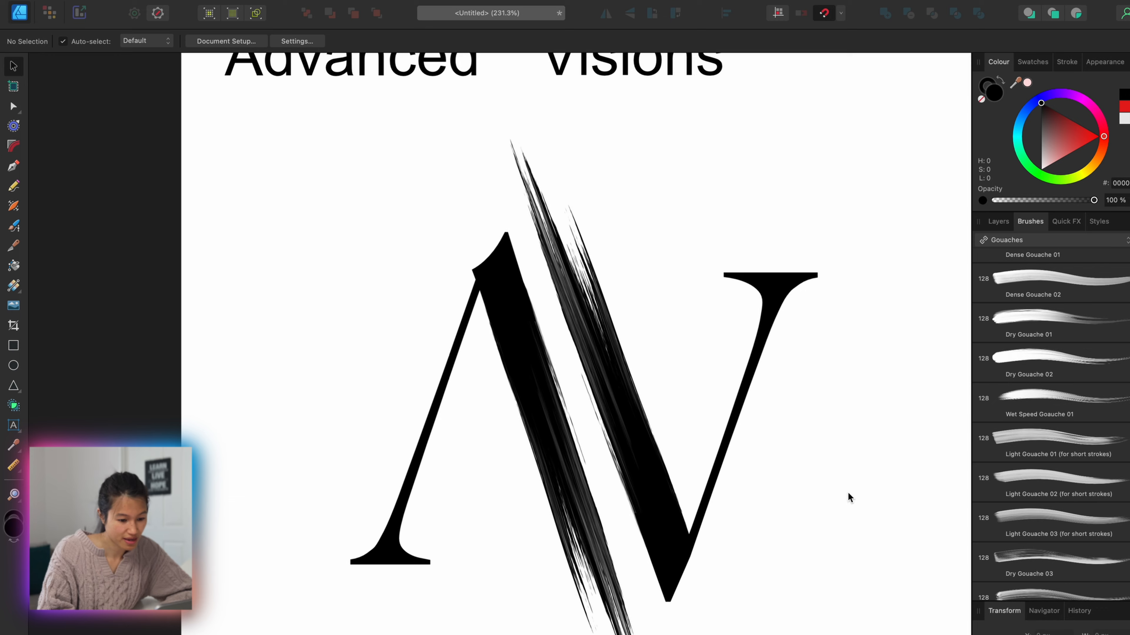
Select both the "Advanced" and "Visions" text objects and set their font to Roboto Thin.
scroll(847, 492, "down", 5)
left_click(624, 278, "shift")
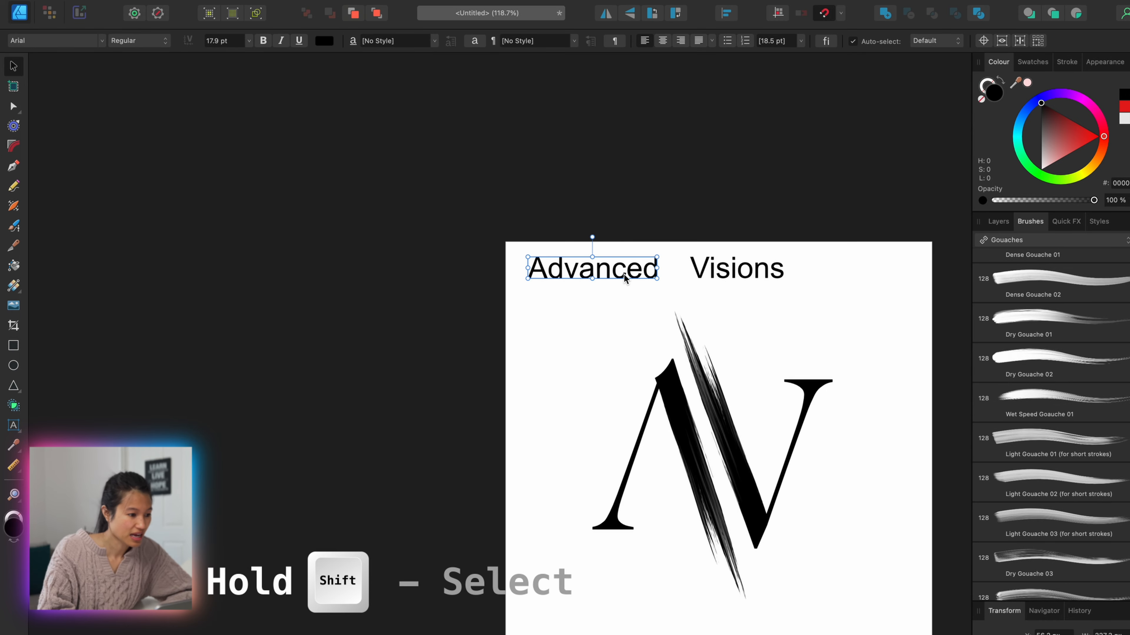
left_click(756, 278, "shift")
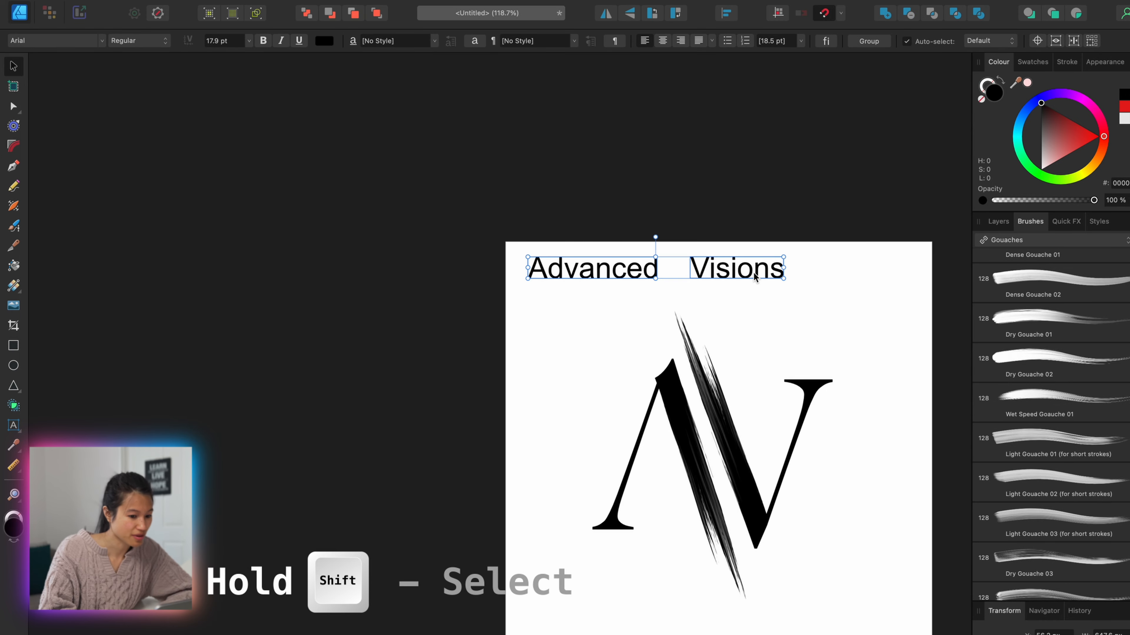
left_click(102, 41)
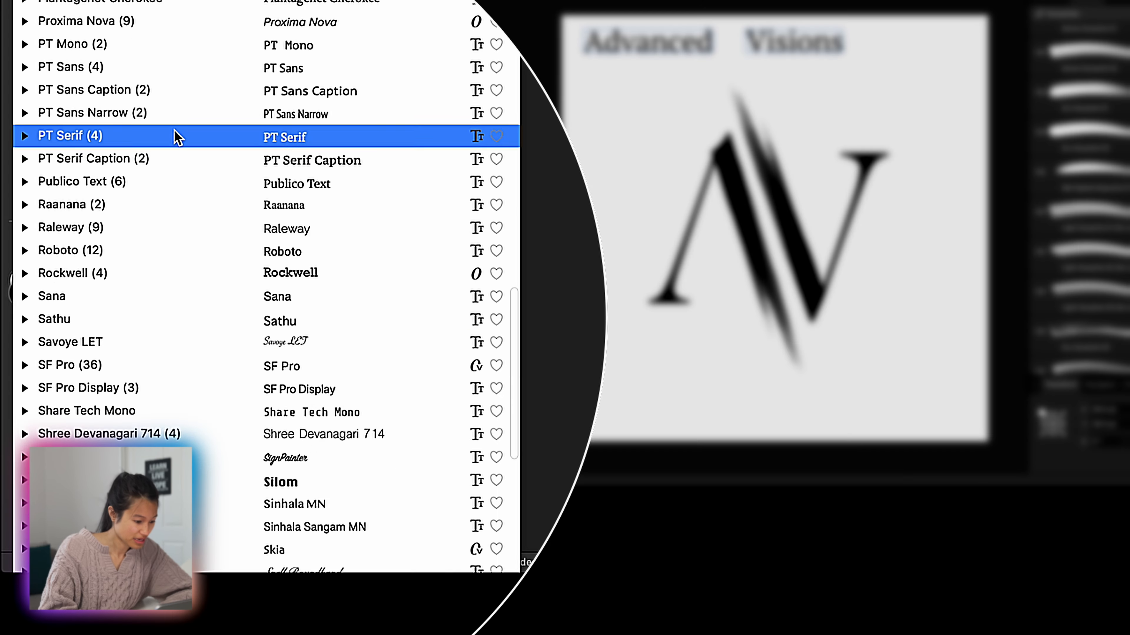
scroll(174, 130, "up", 5)
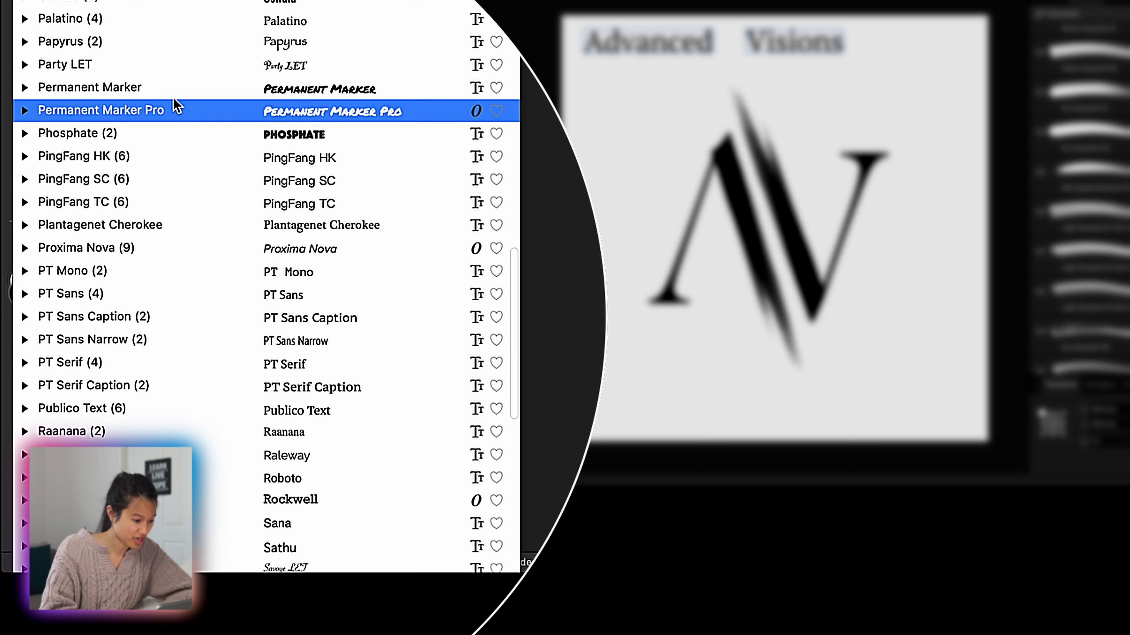
scroll(173, 89, "up", 4)
scroll(175, 93, "down", 15)
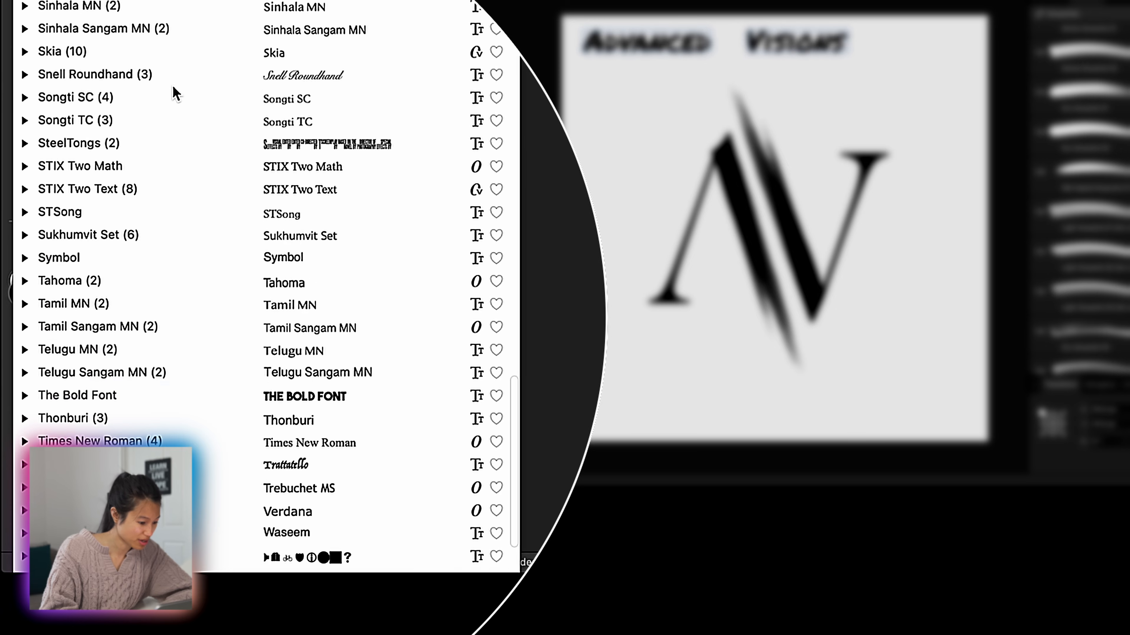
scroll(175, 92, "up", 15)
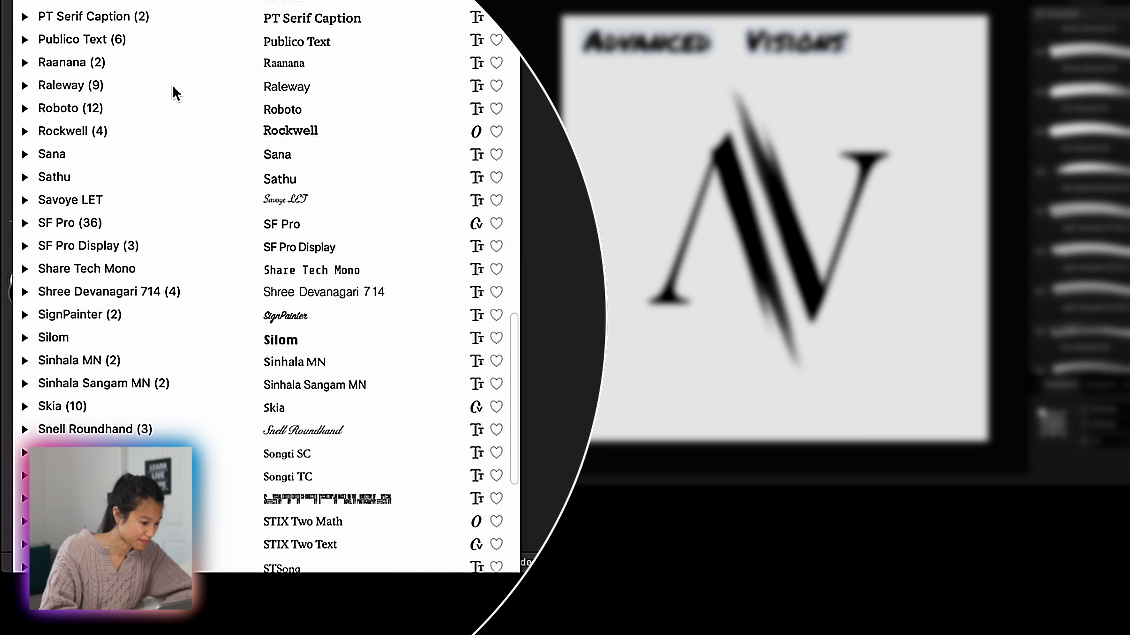
scroll(175, 93, "up", 1)
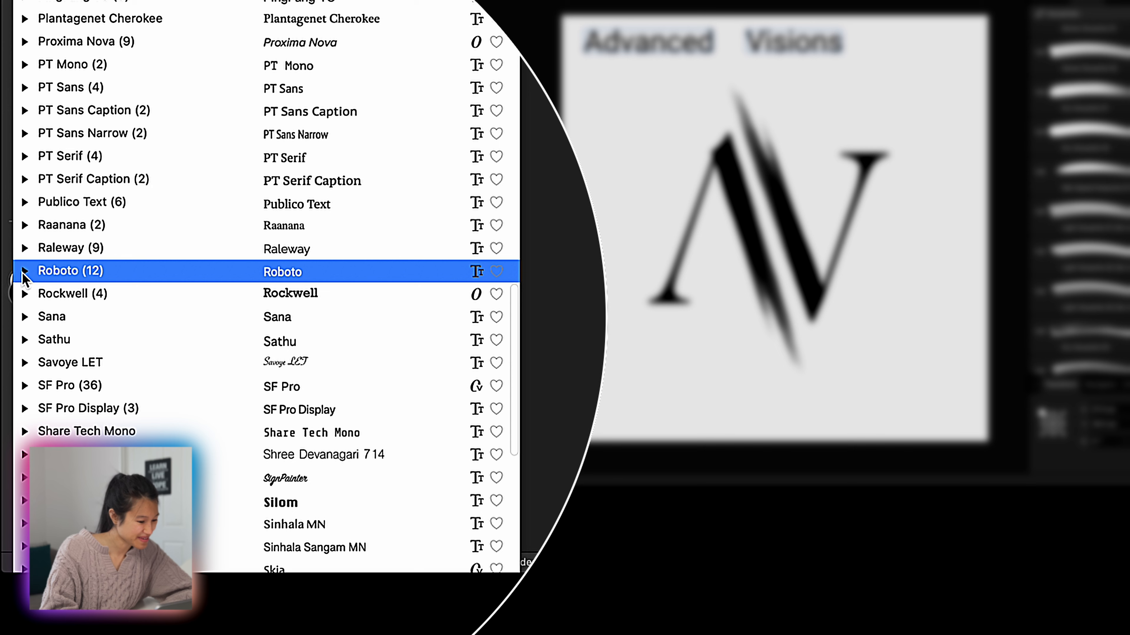
left_click(24, 271)
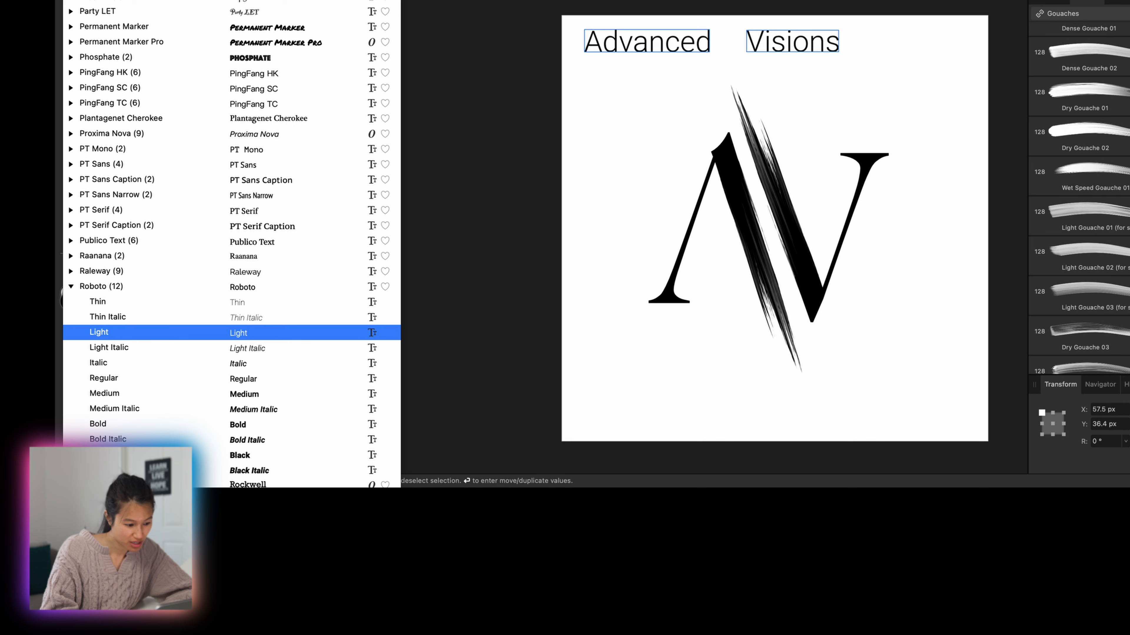
left_click(156, 301)
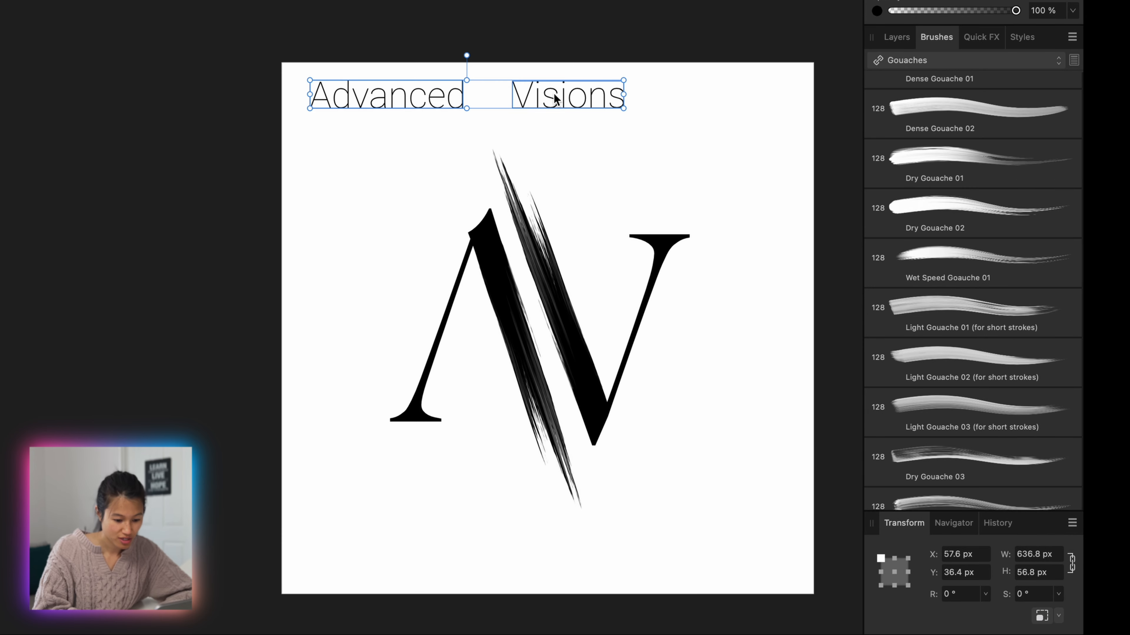
Place "Advanced" and "Visions" beneath the monogram, one word on each side of the A's brush stroke tip, evenly spaced from it.
left_click_drag(555, 98, 637, 479)
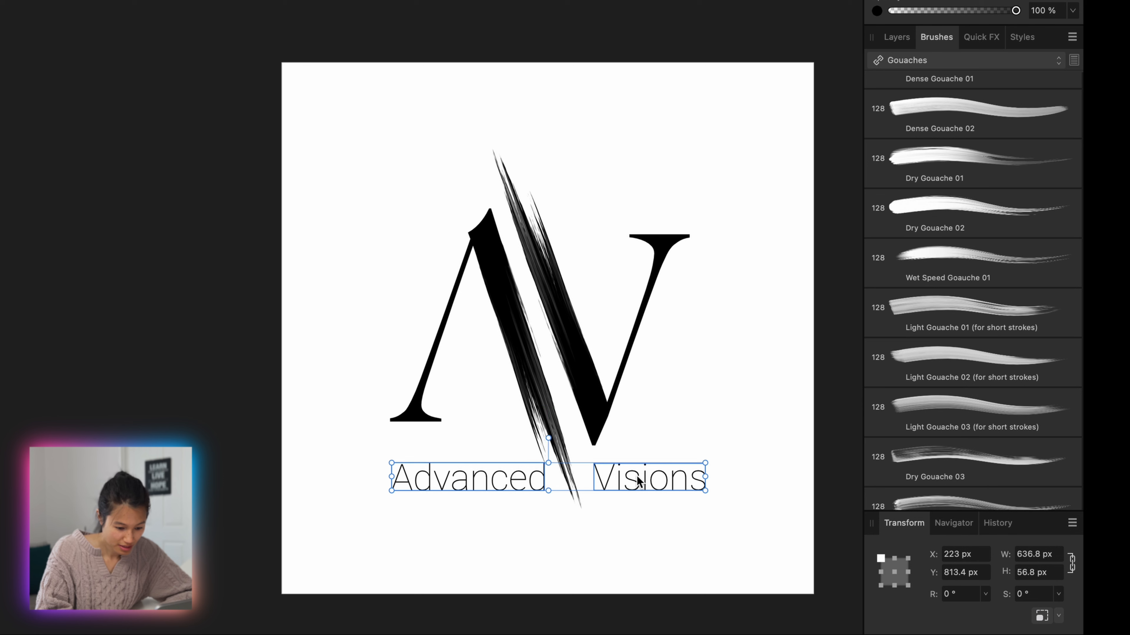
left_click(546, 539)
mouse_move(495, 465)
left_mouse_down()
mouse_move(505, 474)
mouse_move(490, 480)
left_mouse_up()
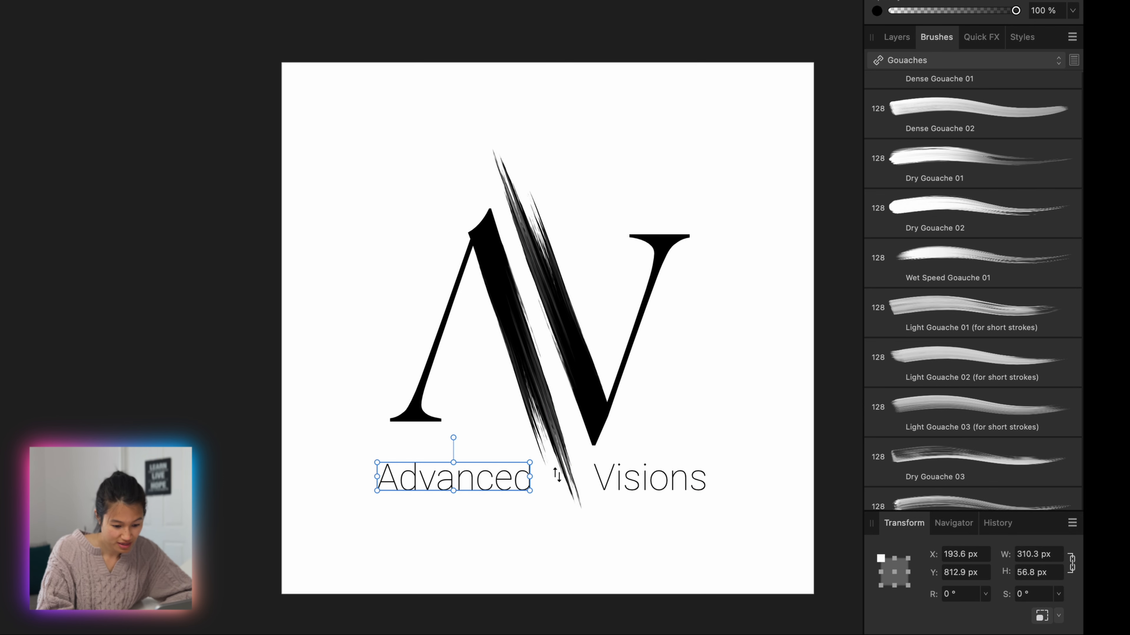
left_click_drag(641, 480, 637, 476)
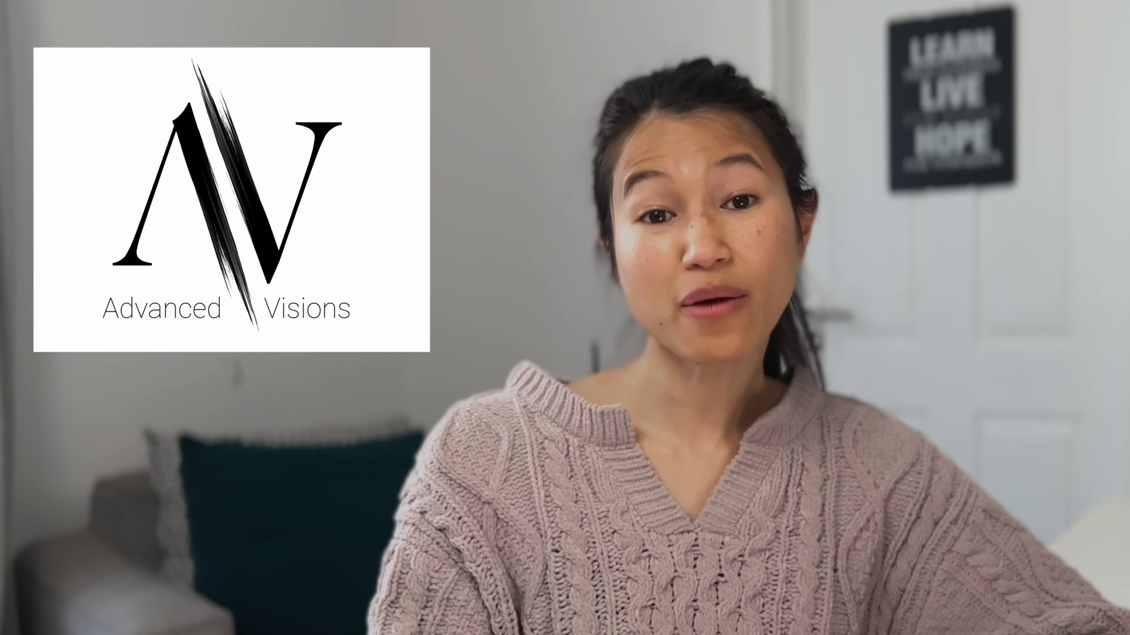